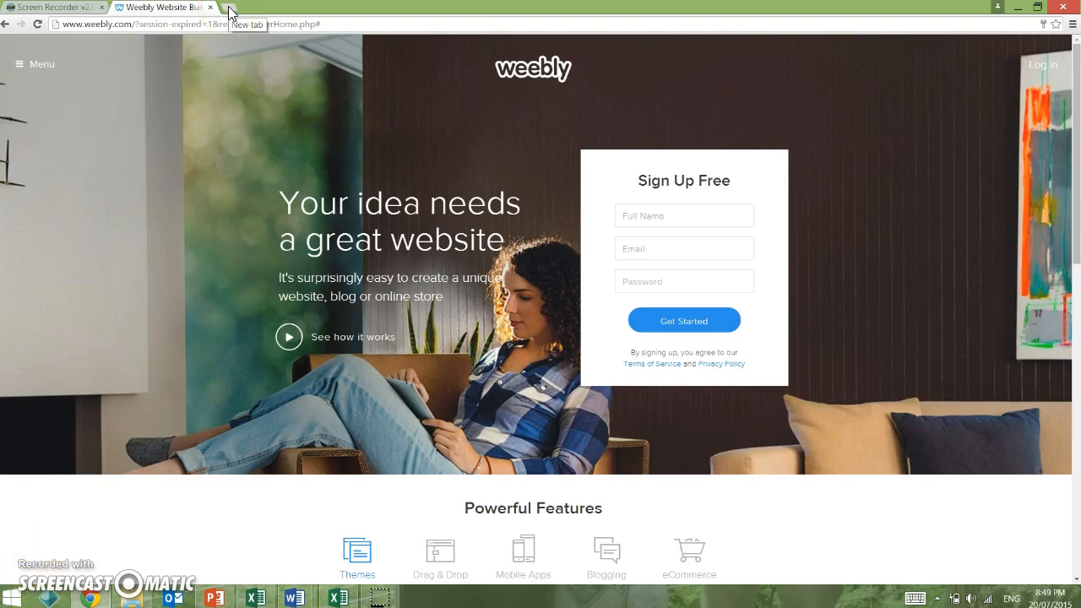
Step: Fill the sign-up form with the full name and school e-mail, correcting the e-mail's ending to .edu.au
click(630, 206)
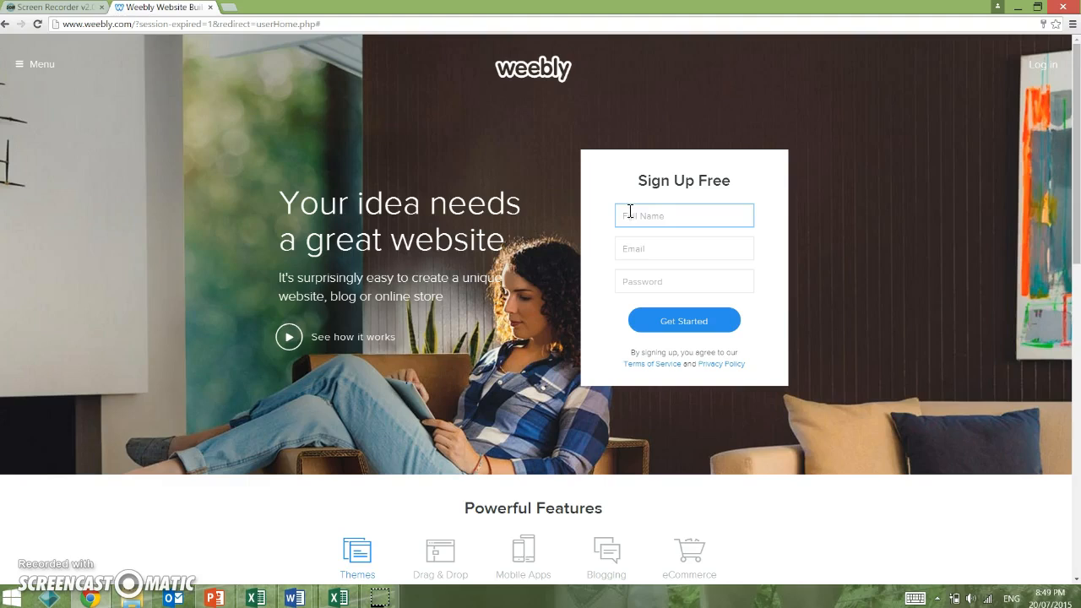
click(630, 212)
key(Tab)
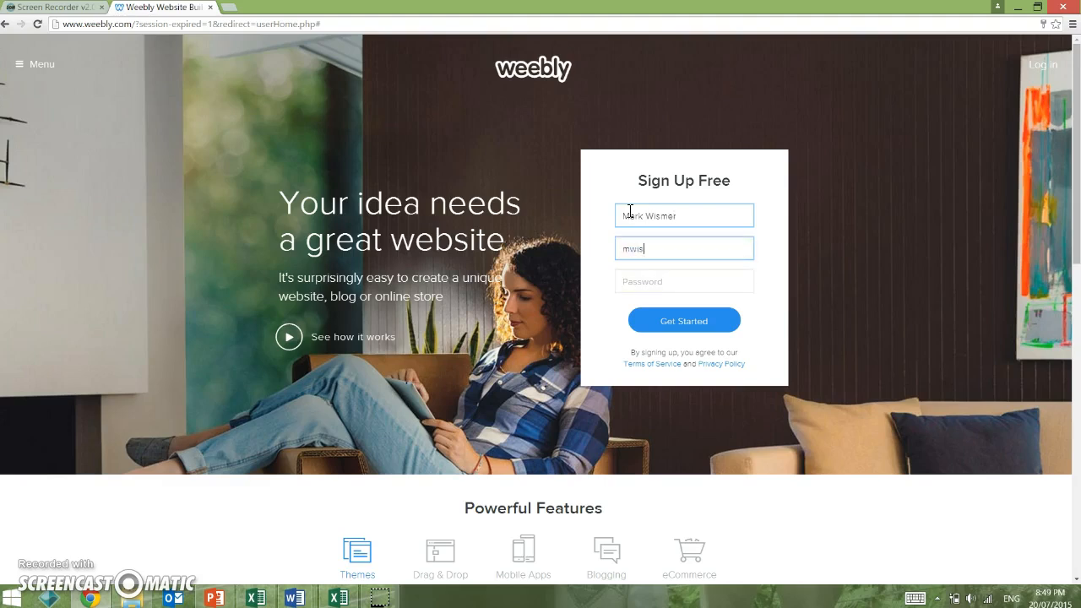
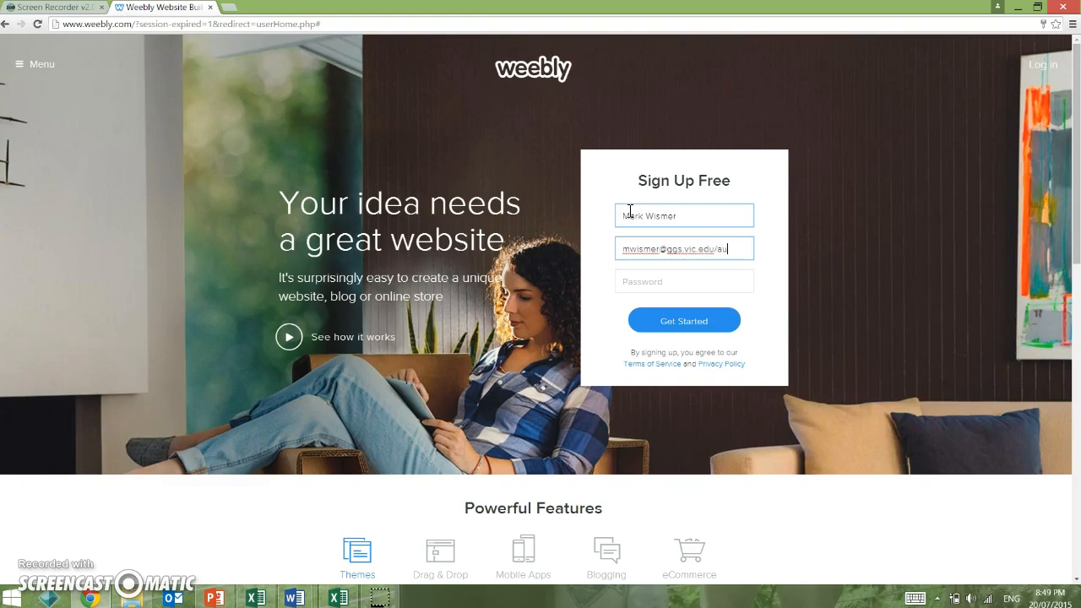
key(Tab)
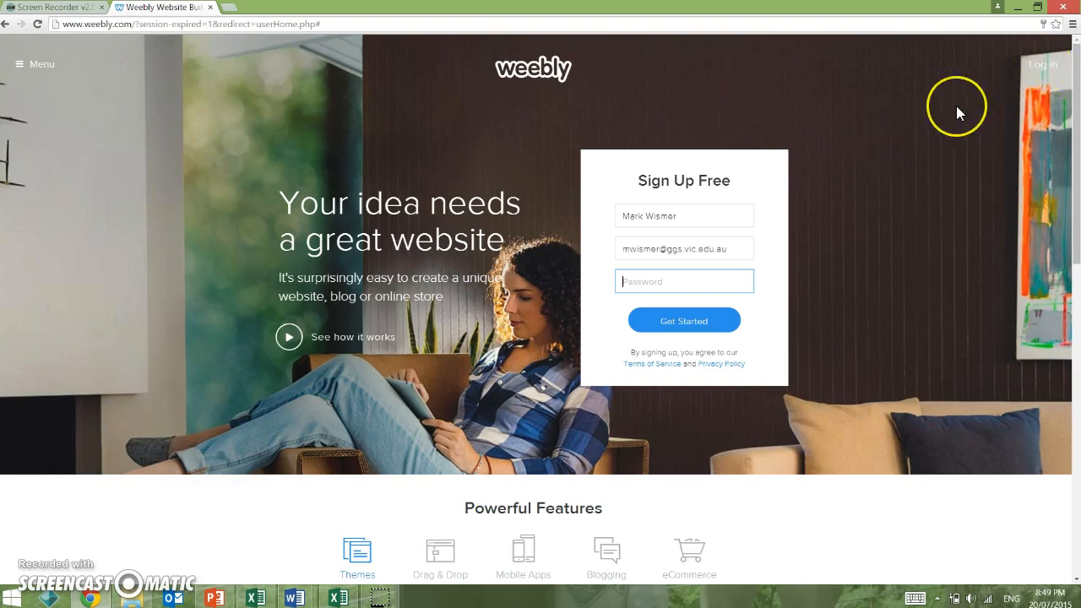
Step: On the log-in page, replace the prefilled e-mail with the account e-mail and enter the password
click(1039, 75)
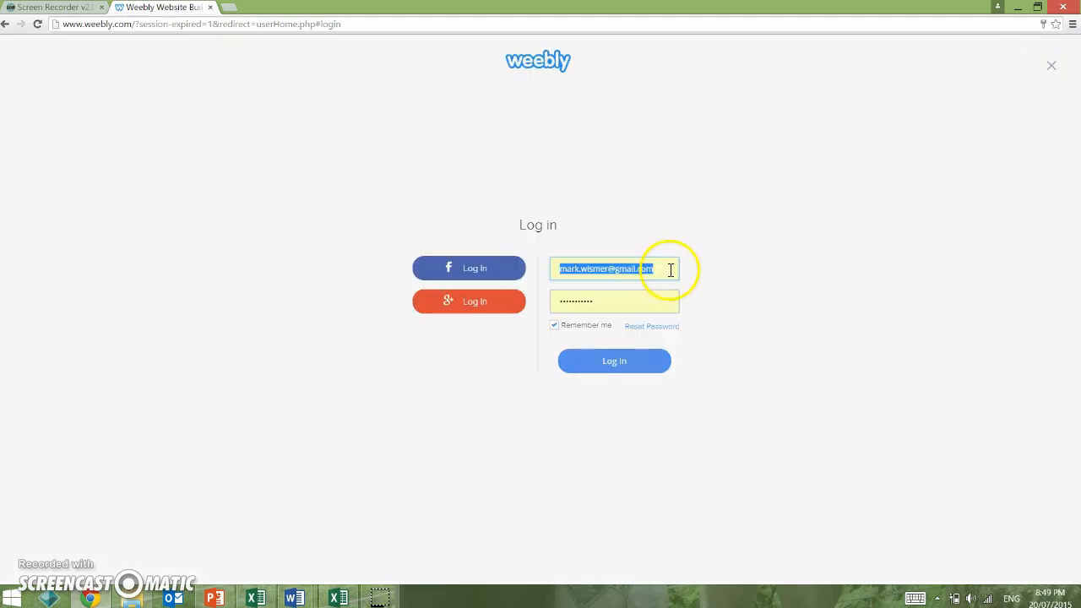
click(670, 270)
key(BackSpace)
key(BackSpace)
key(BackSpace)
key(BackSpace)
key(BackSpace)
key(BackSpace)
key(BackSpace)
key(BackSpace)
key(BackSpace)
key(BackSpace)
key(BackSpace)
key(BackSpace)
key(BackSpace)
key(BackSpace)
key(BackSpace)
key(BackSpace)
key(BackSpace)
key(BackSpace)
key(BackSpace)
key(BackSpace)
key(BackSpace)
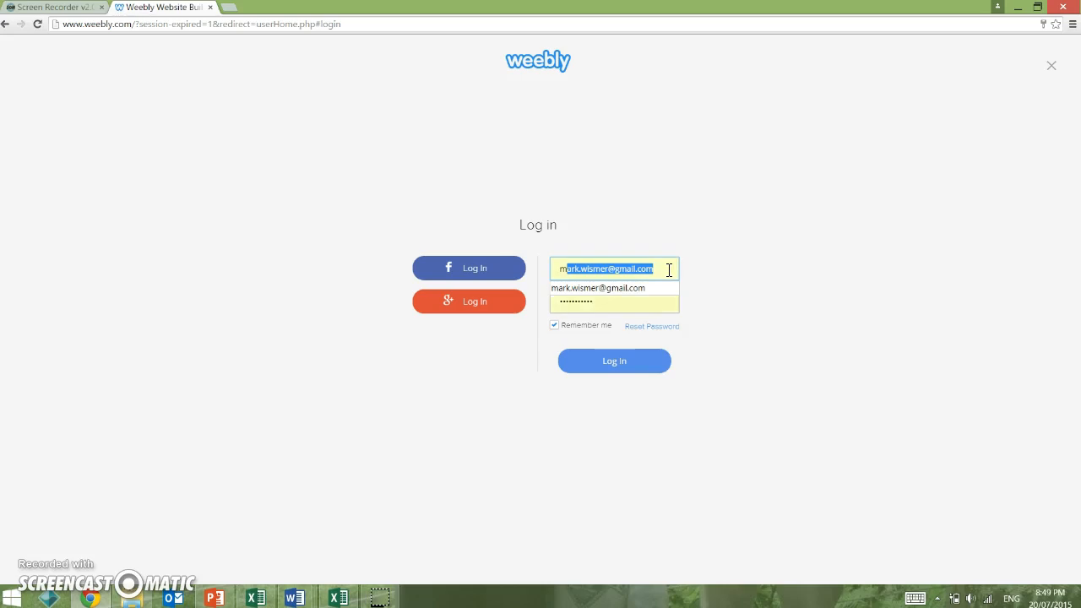
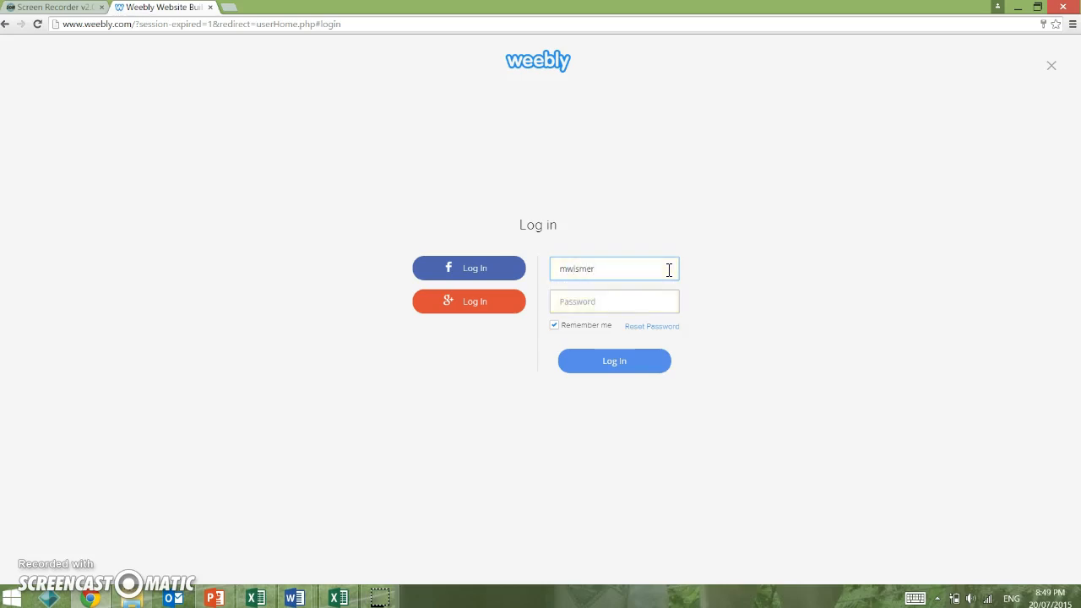
key(Tab)
key(Tab)
text(*****)
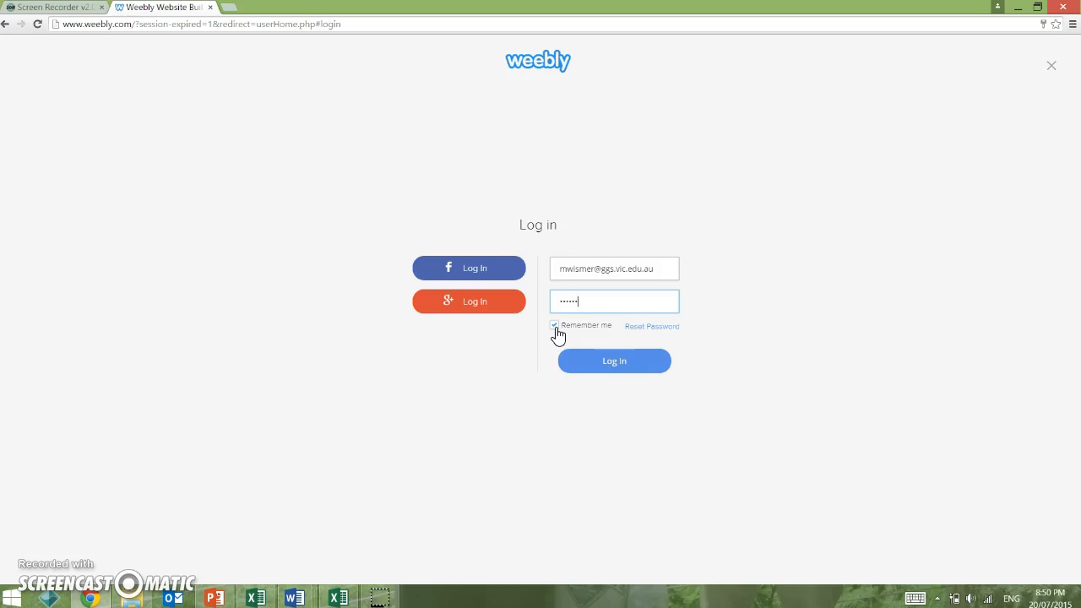
Step: Untick Remember me and submit the log-in details
click(555, 329)
click(603, 343)
click(632, 329)
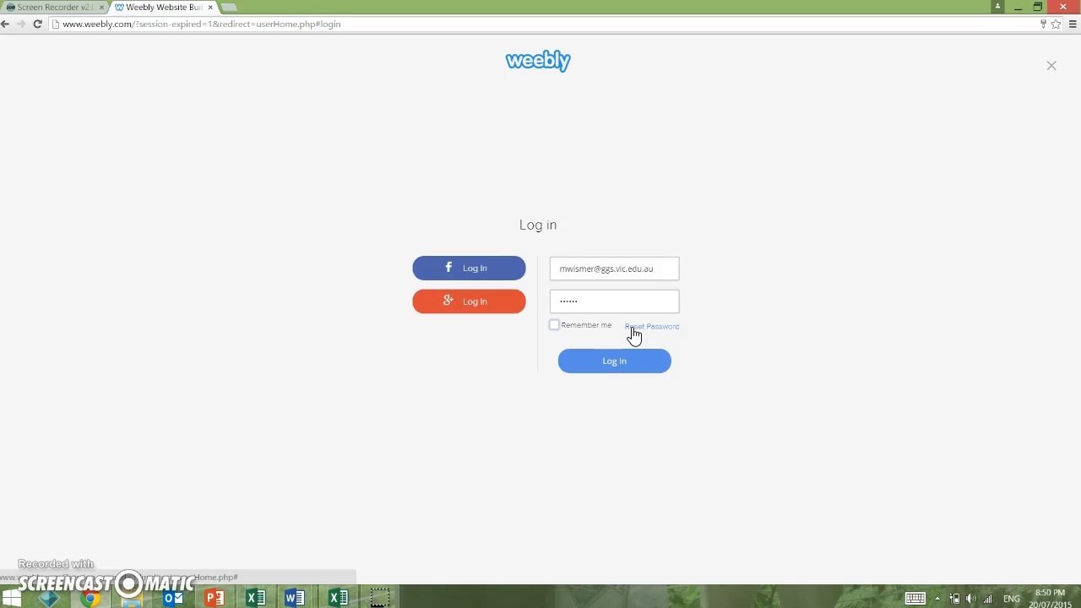
click(619, 361)
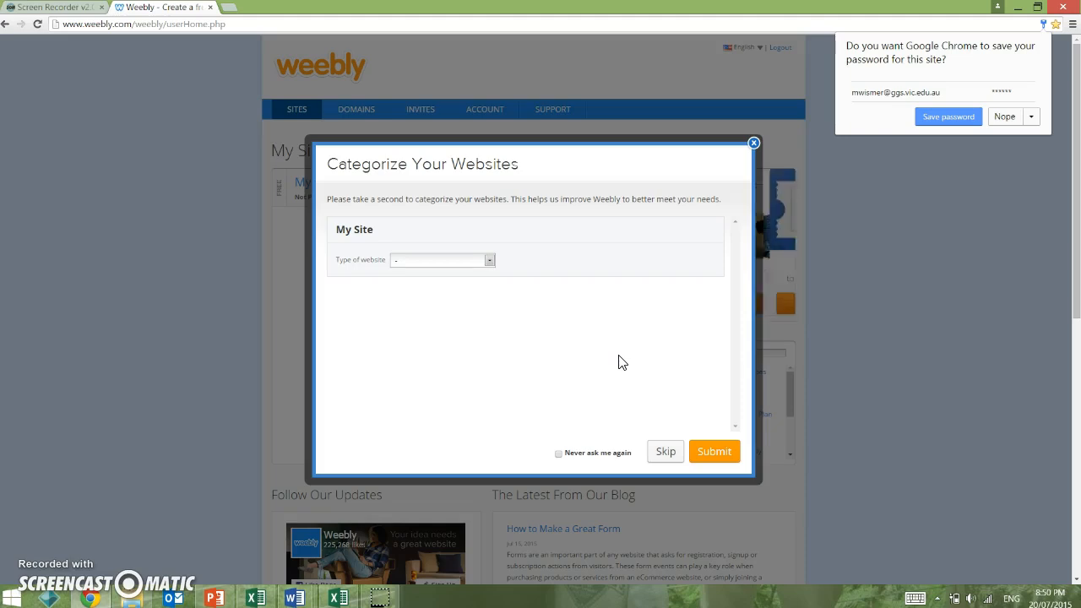
Step: Categorize My Site as an Education website, submit it, and start editing My Site
click(493, 267)
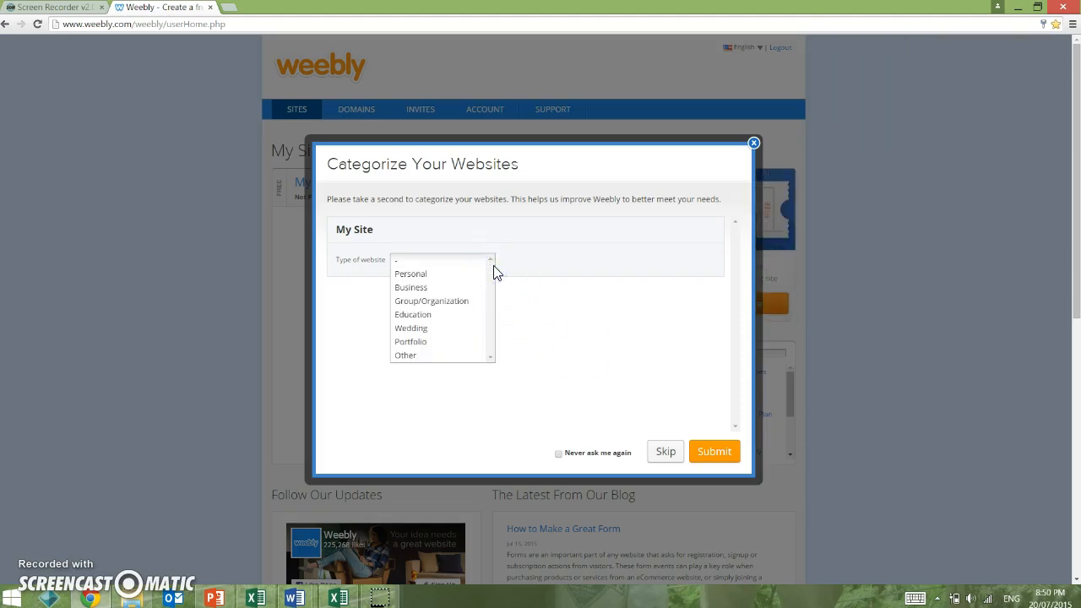
click(442, 314)
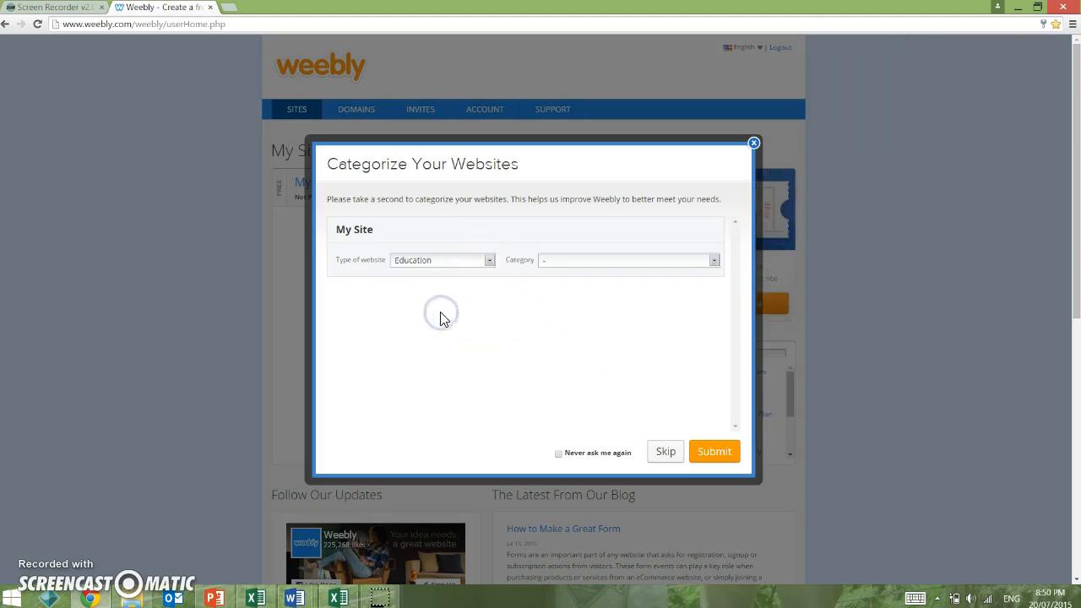
click(710, 450)
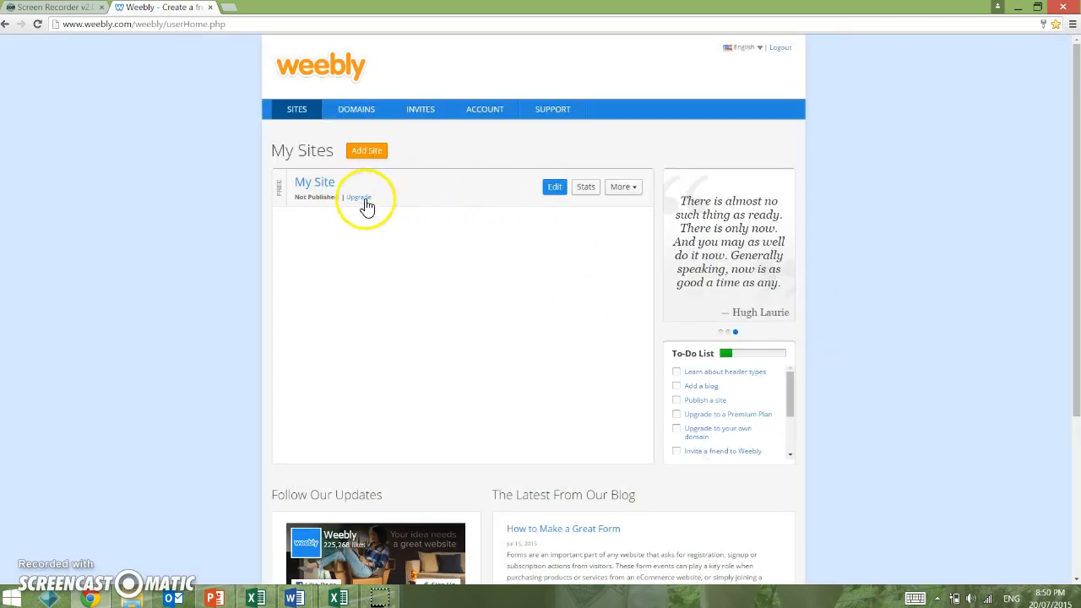
click(554, 186)
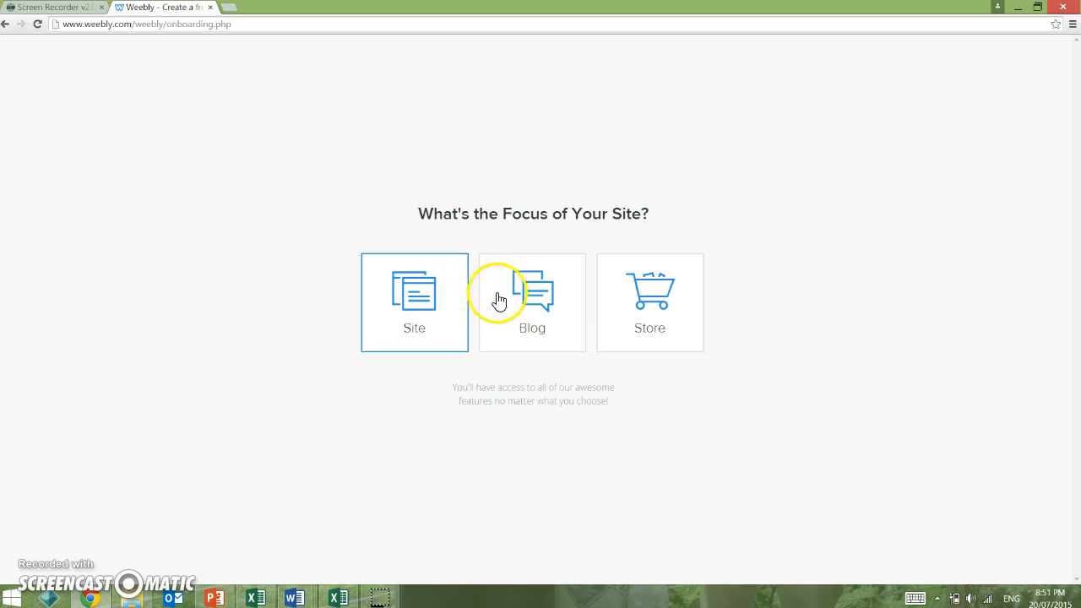
Step: Choose the Site focus and claim a free weebly.com subdomain named after the urbanization site
click(413, 334)
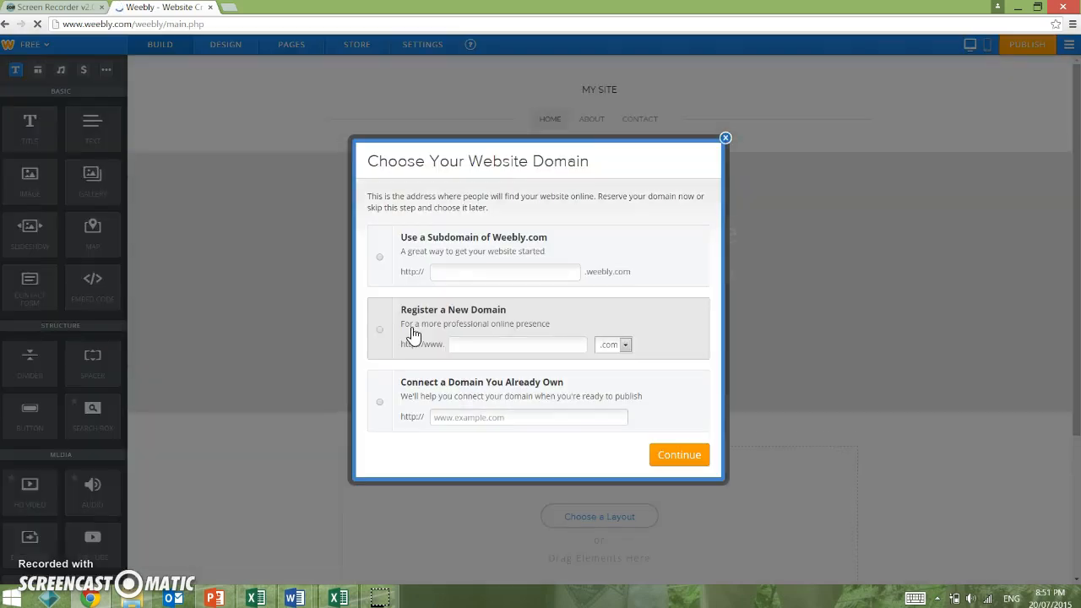
click(455, 274)
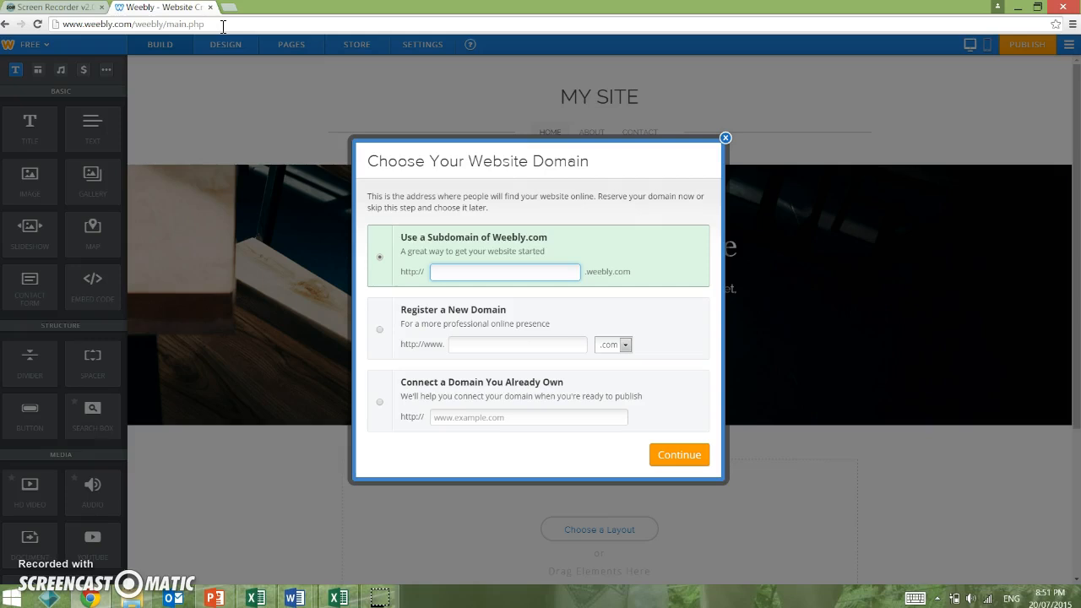
text(mrwis)
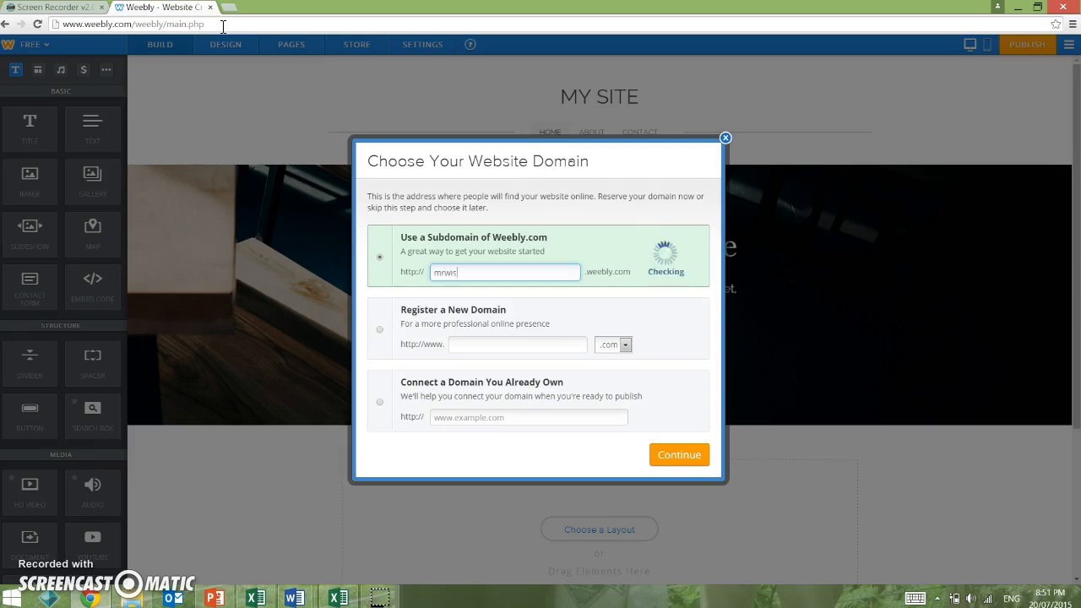
text(merurbanization)
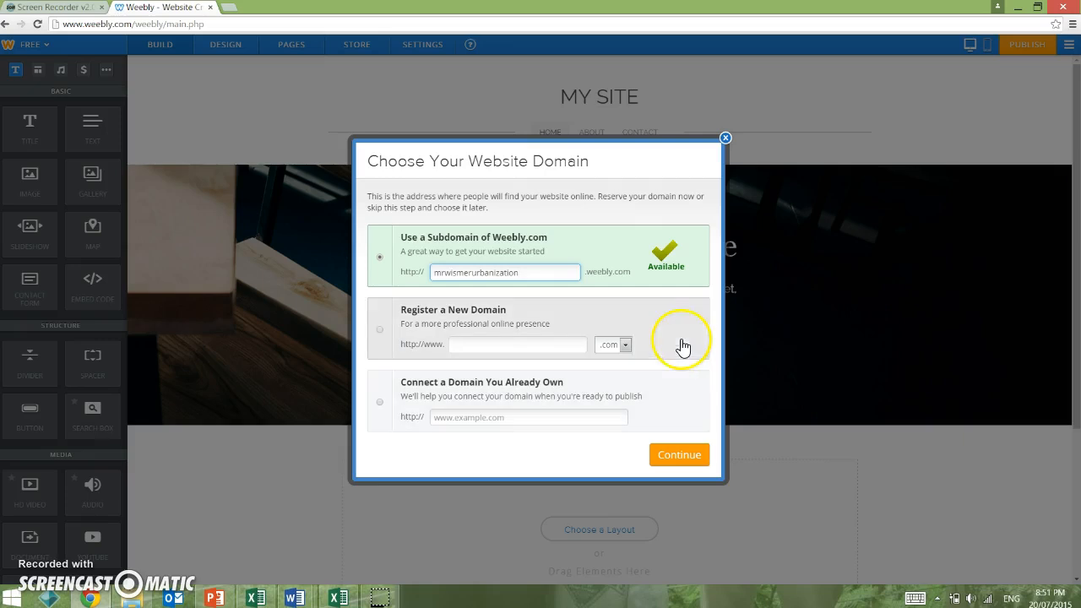
click(666, 457)
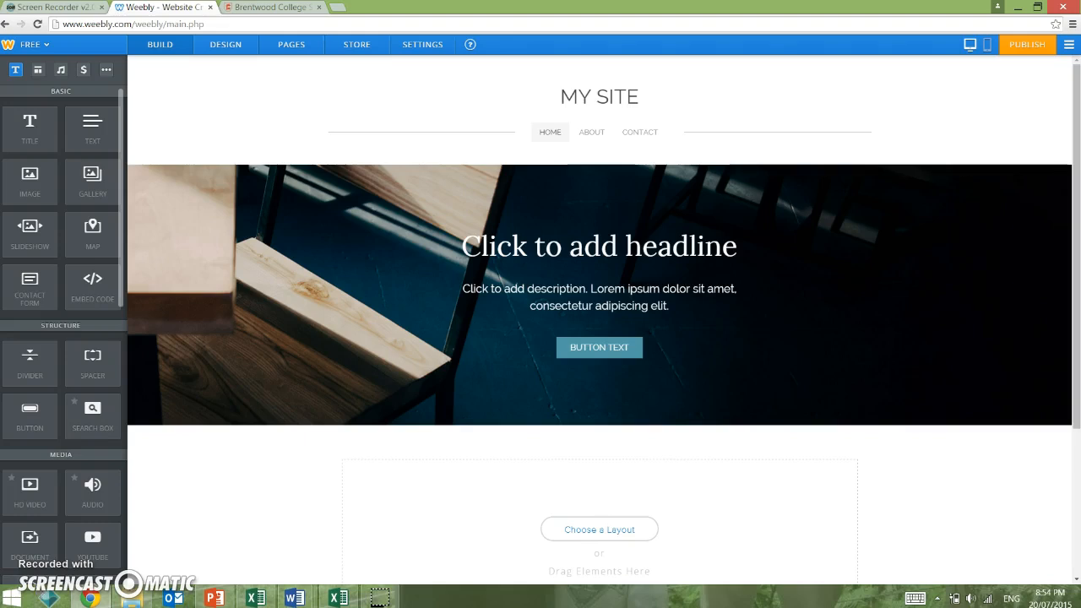
click(258, 10)
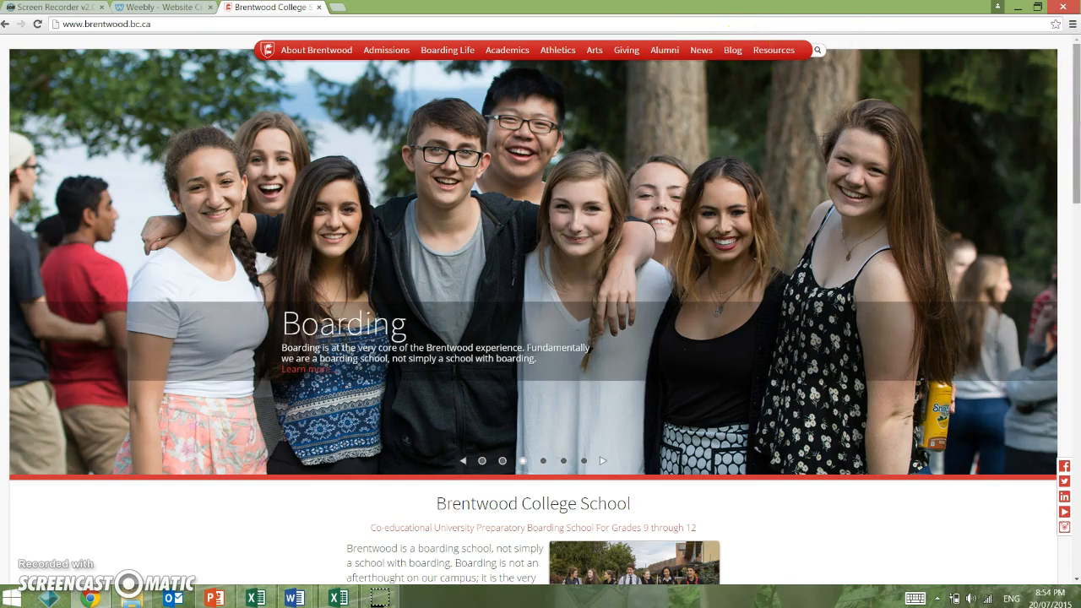
scroll(1076, 131, down, 1)
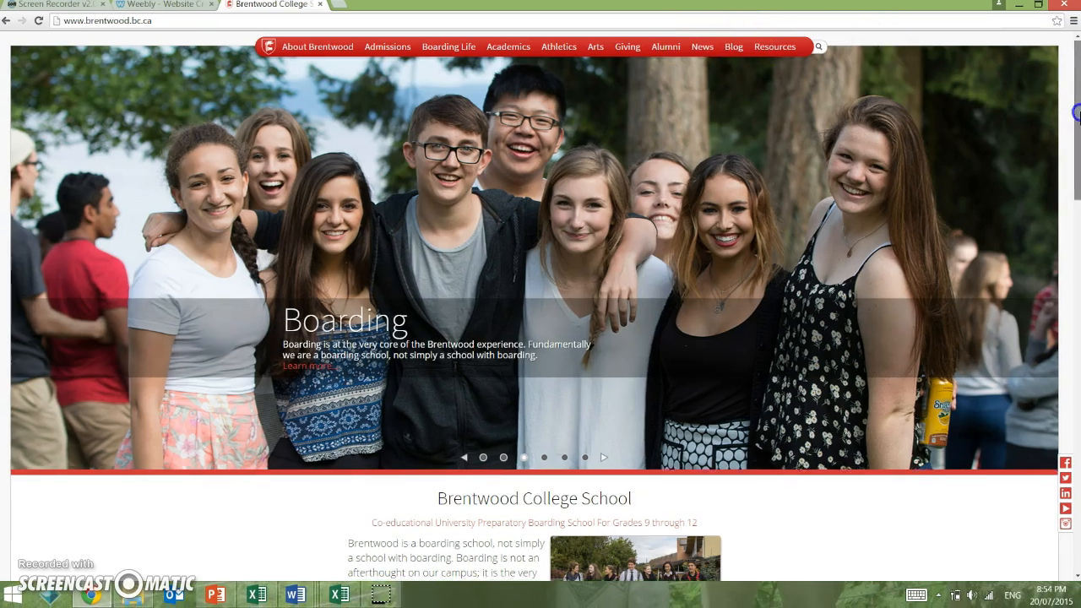
scroll(1076, 131, down, 3)
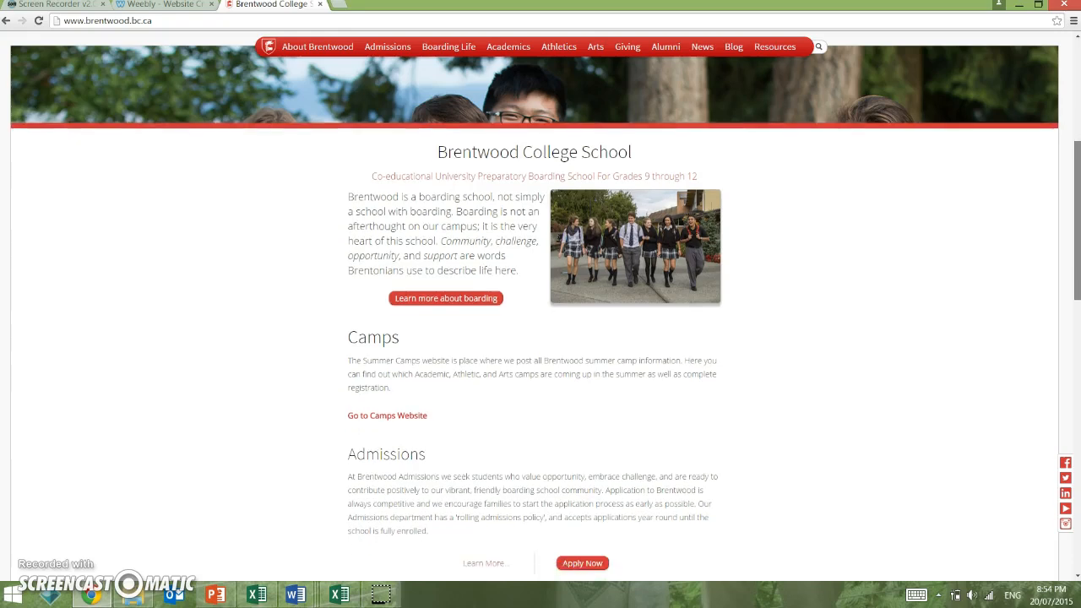
drag(1078, 172, 1073, 72)
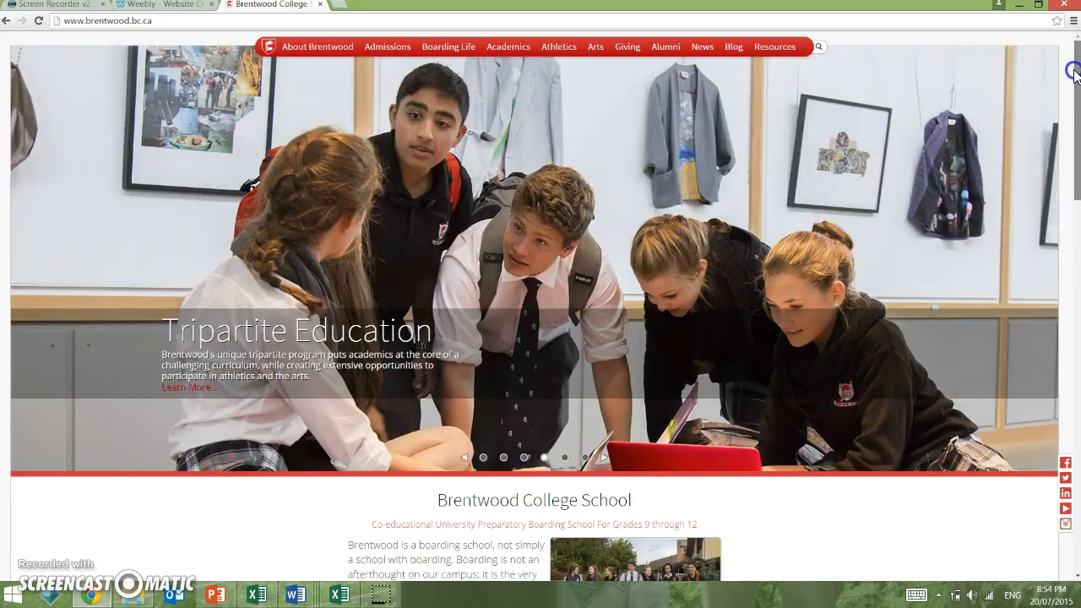
click(155, 8)
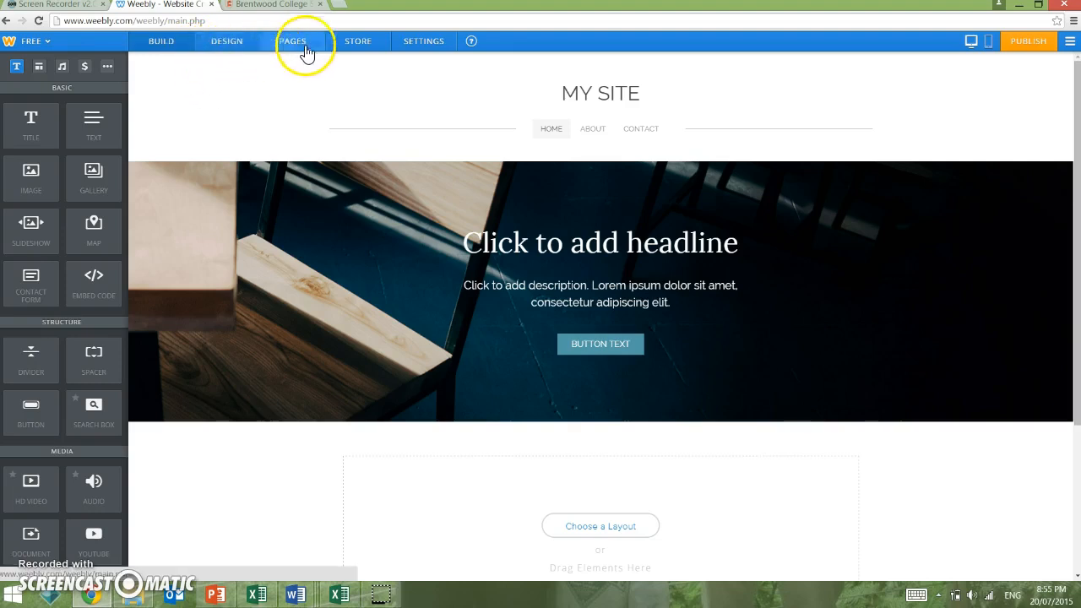
Step: Browse the theme gallery without changing theme, and apply the orange colour variant
click(228, 44)
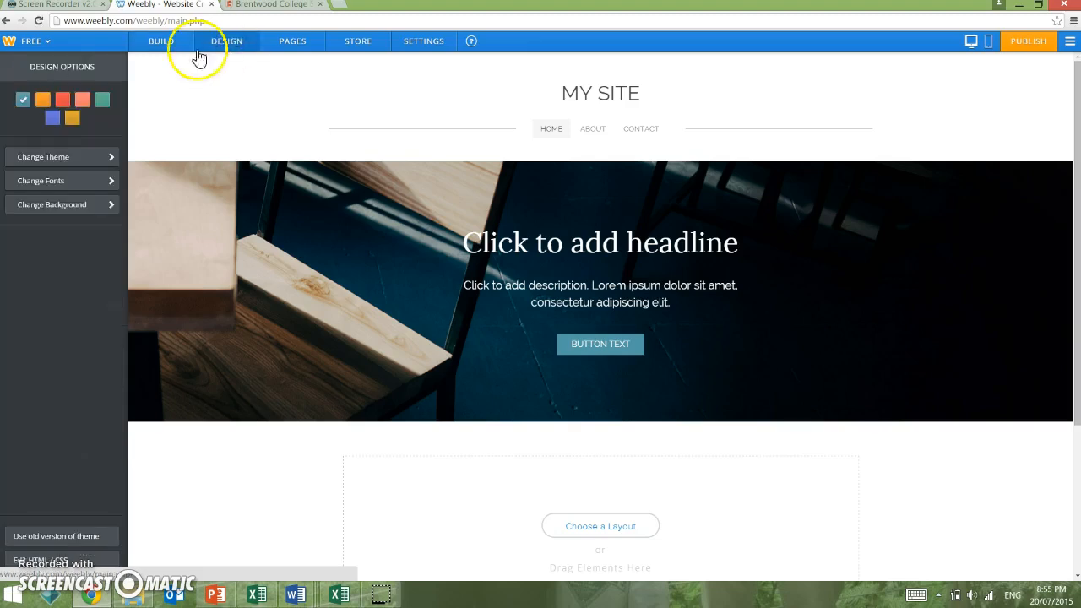
click(63, 160)
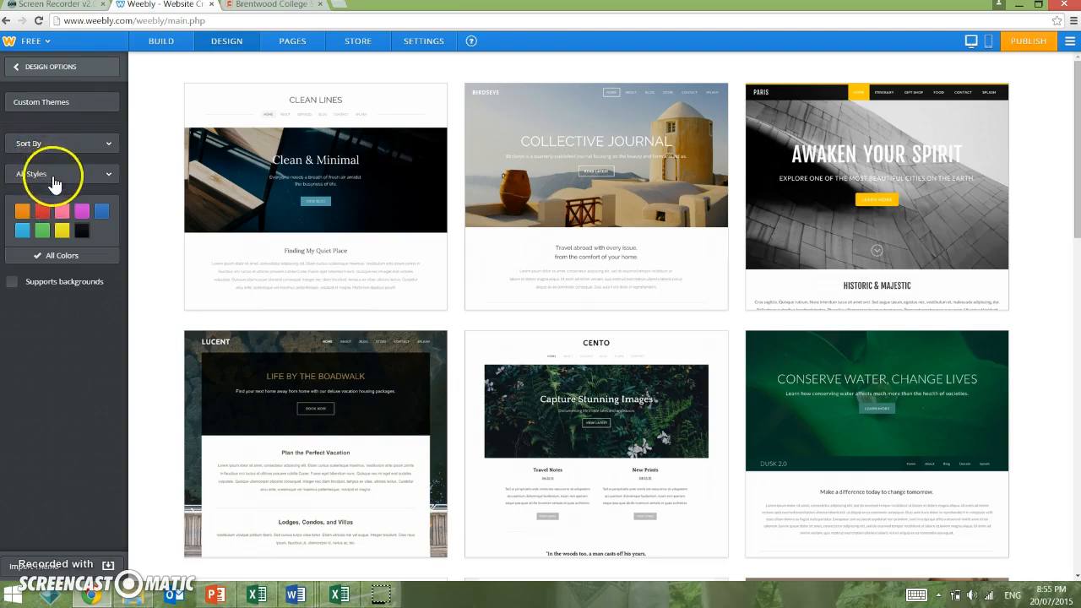
click(22, 75)
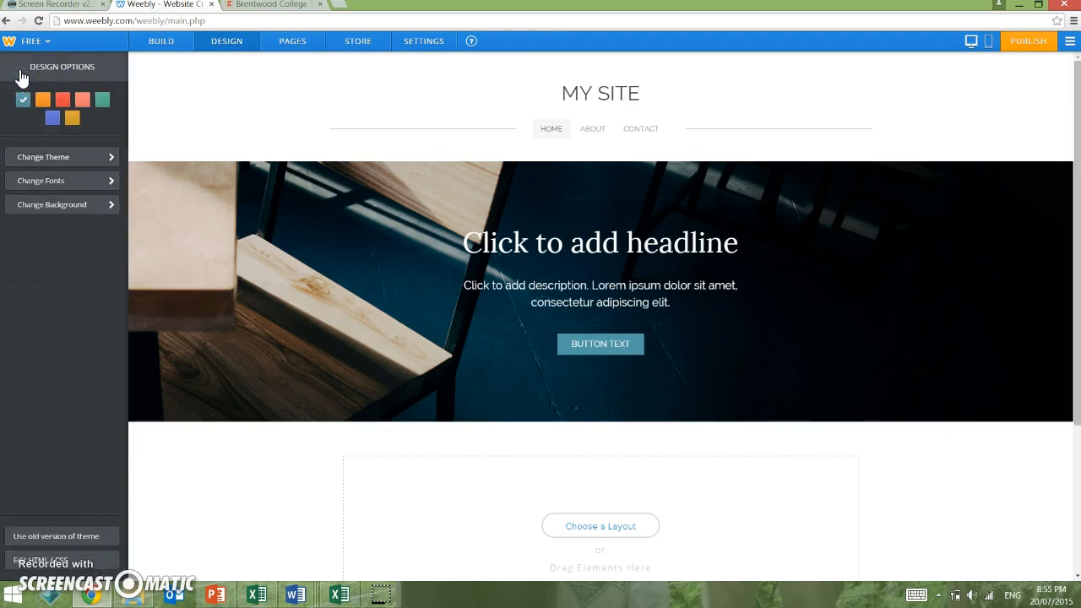
click(43, 101)
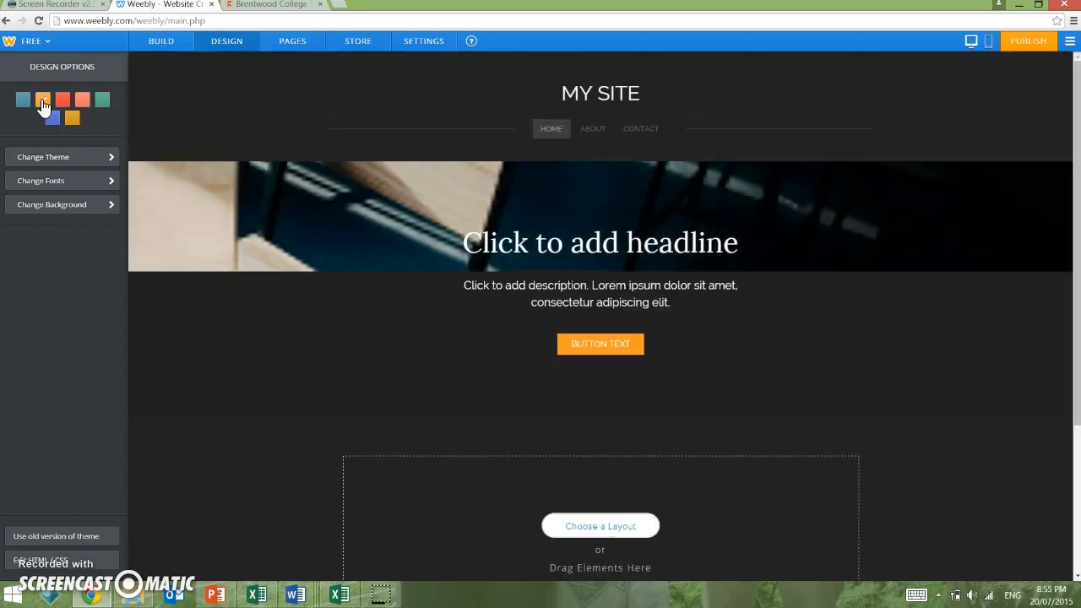
click(43, 103)
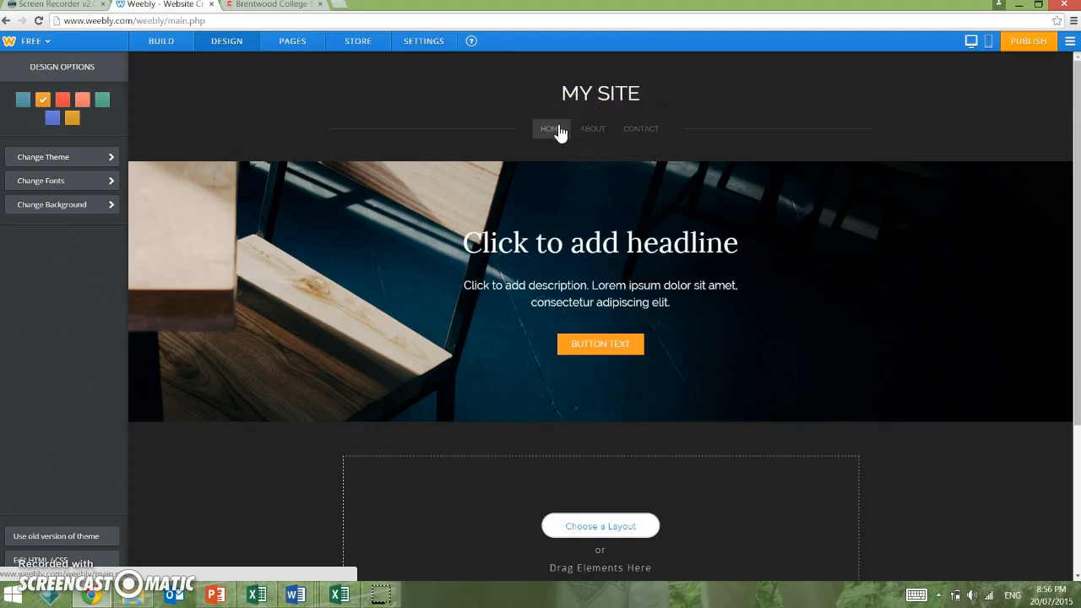
Step: Preview the site's pages in turn, ending on the About and Contact pages
click(637, 131)
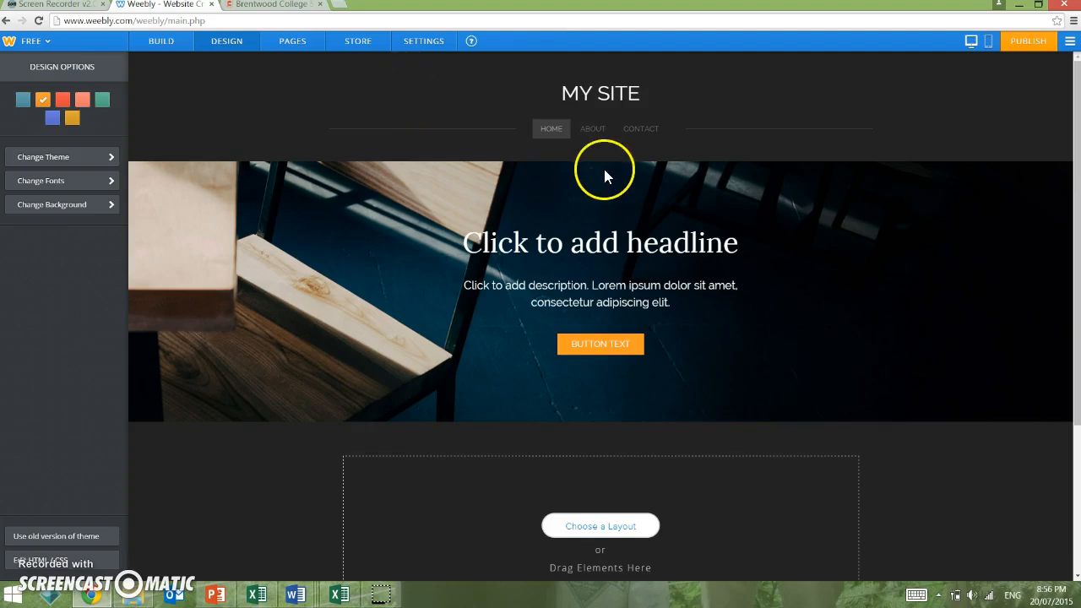
click(593, 129)
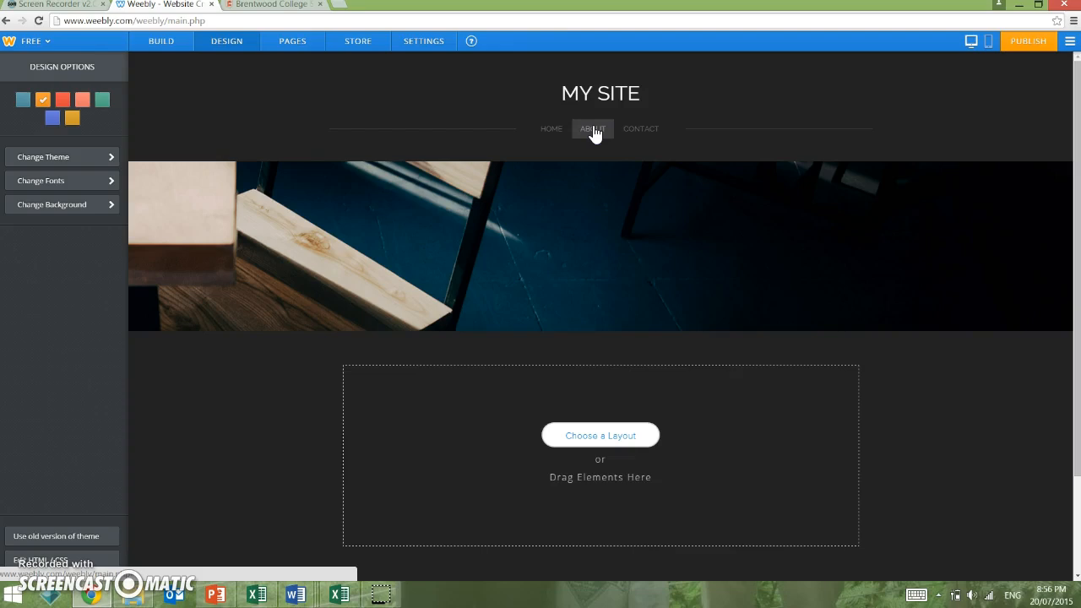
click(624, 133)
Step: Rename the About page to Cats and save the change
click(288, 44)
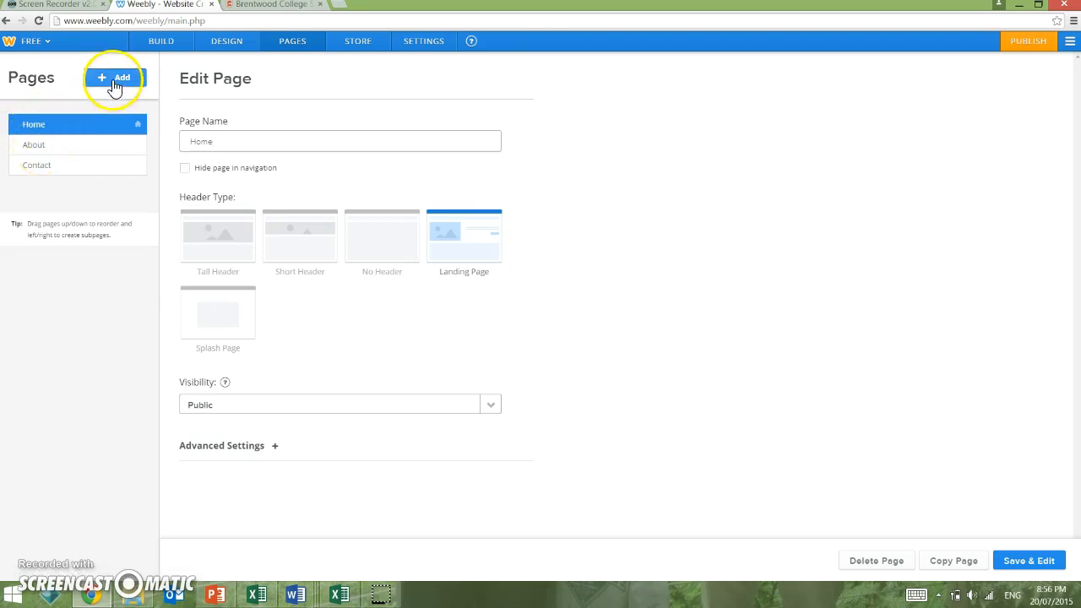
click(62, 148)
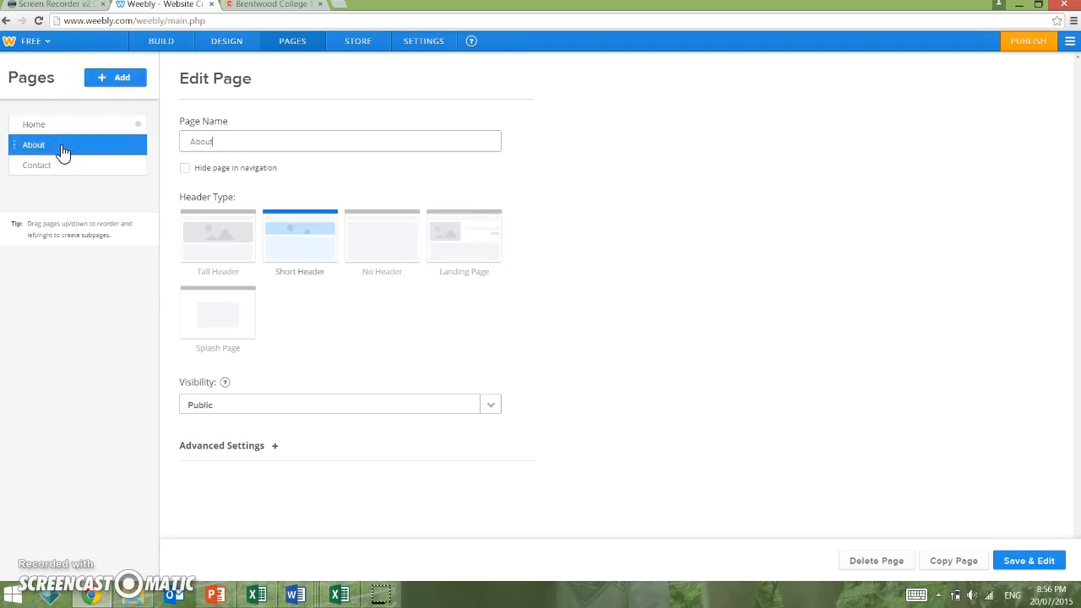
key(BackSpace)
key(BackSpace)
key(BackSpace)
key(BackSpace)
key(BackSpace)
text(Cats)
click(1043, 564)
click(1043, 564)
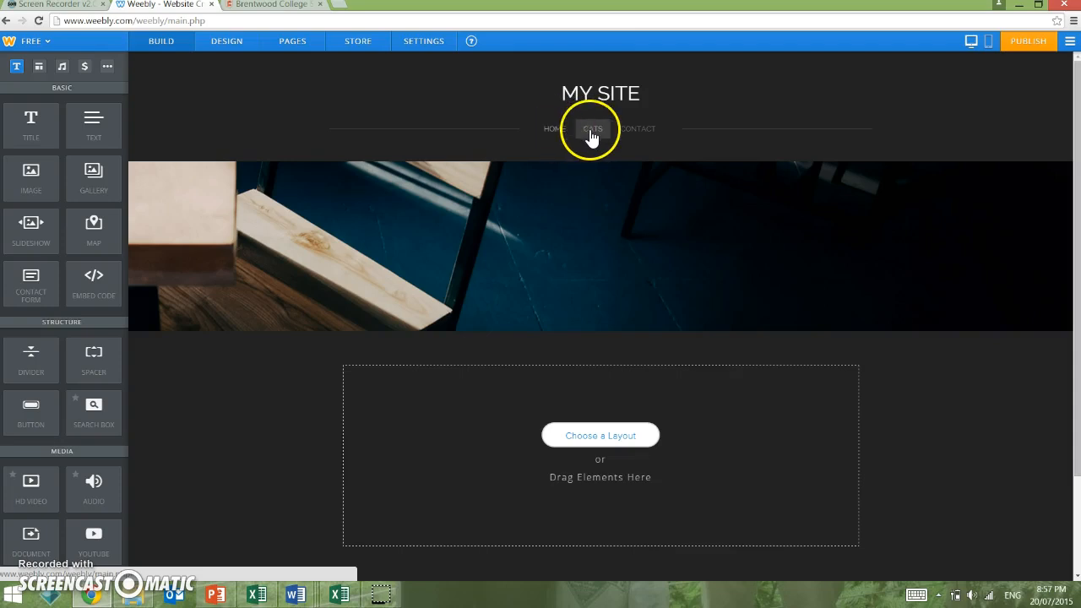
Step: Add a new standard page named Dog and save it
click(286, 42)
click(101, 80)
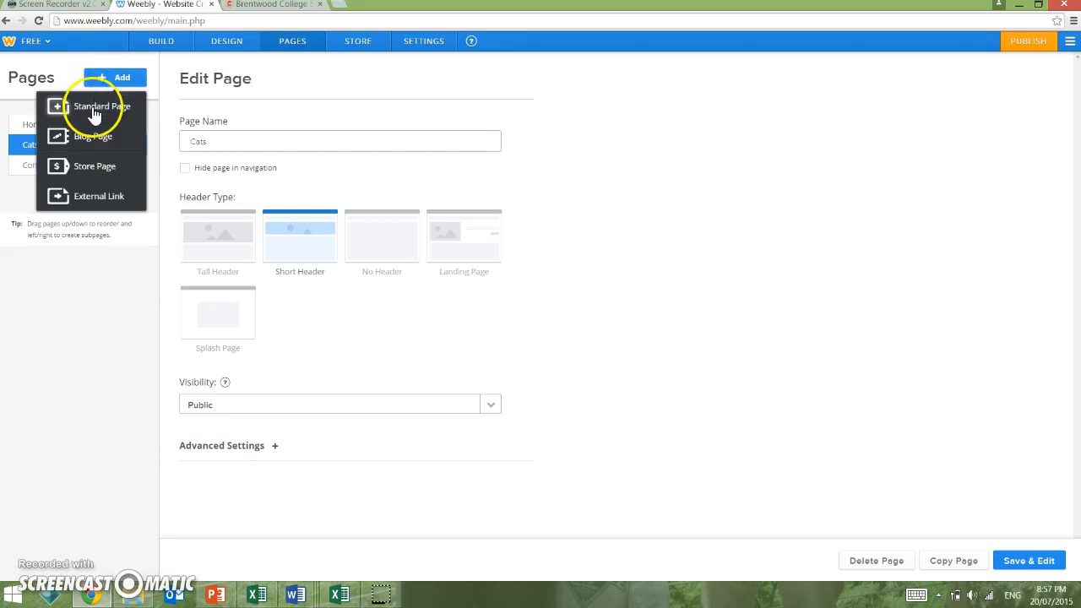
click(92, 107)
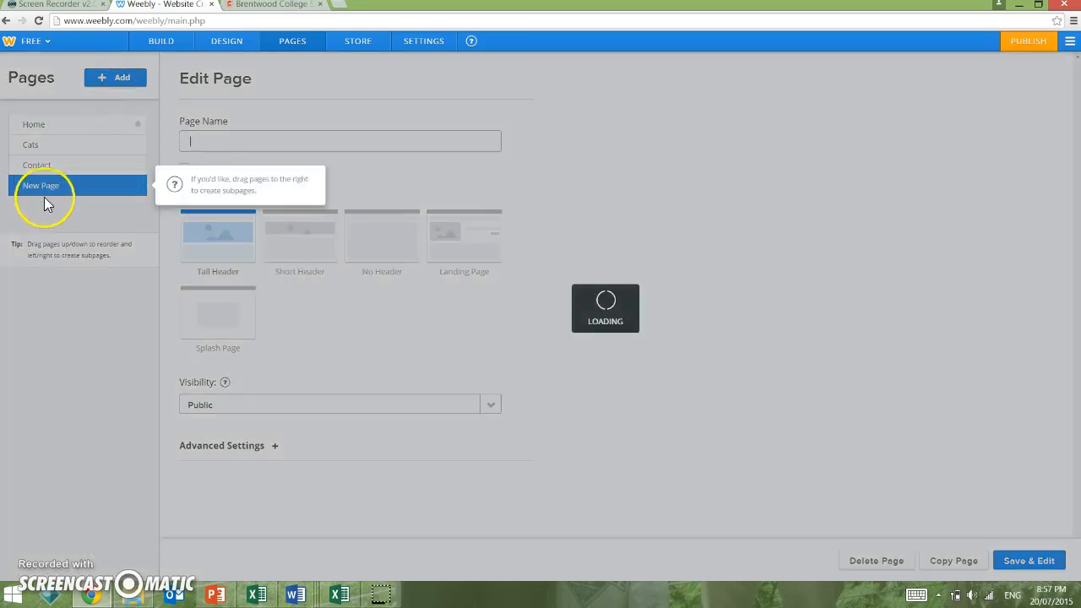
text(Dog)
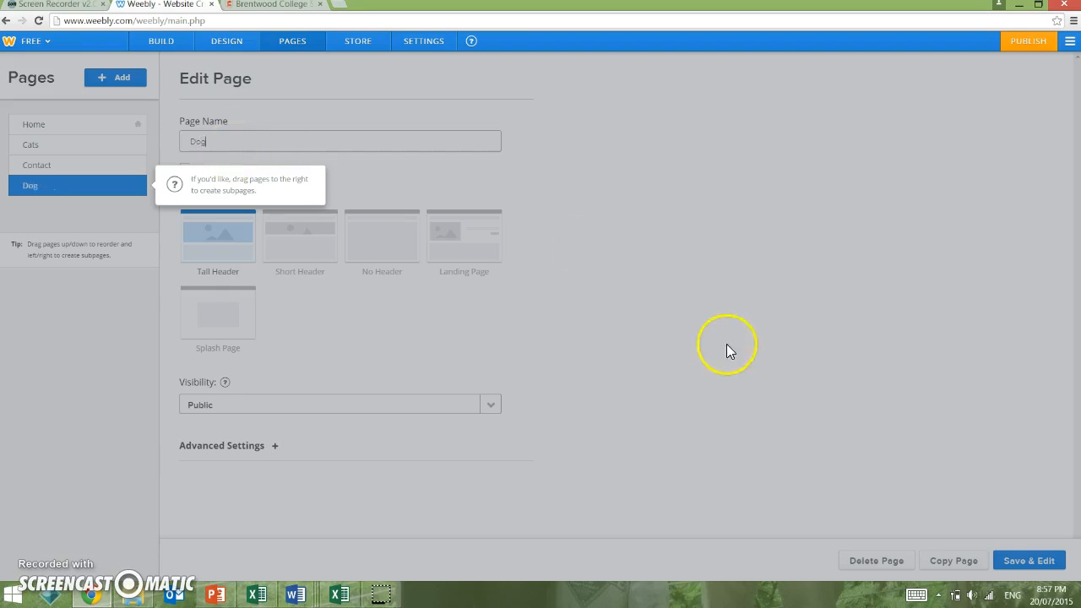
click(1025, 560)
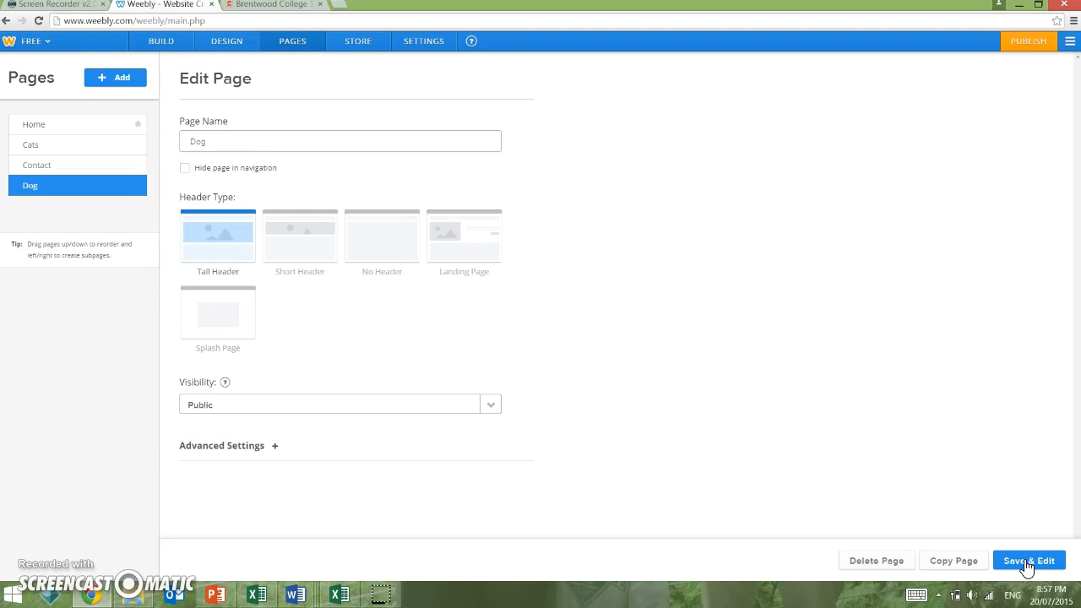
click(1025, 561)
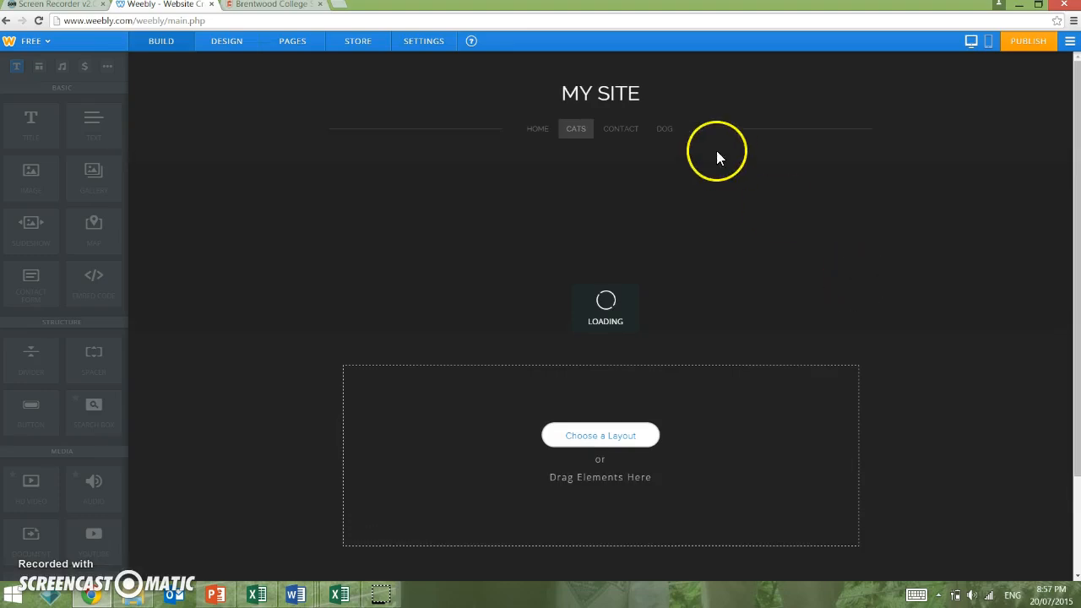
Step: Move the Cats page below Contact and save the new page order
click(282, 43)
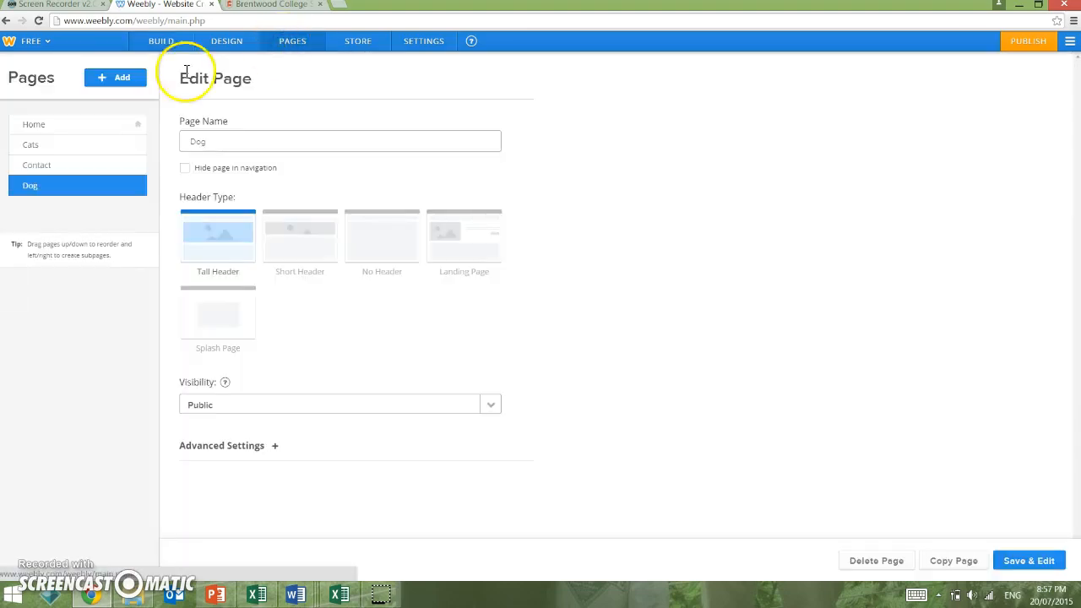
drag(53, 148, 55, 171)
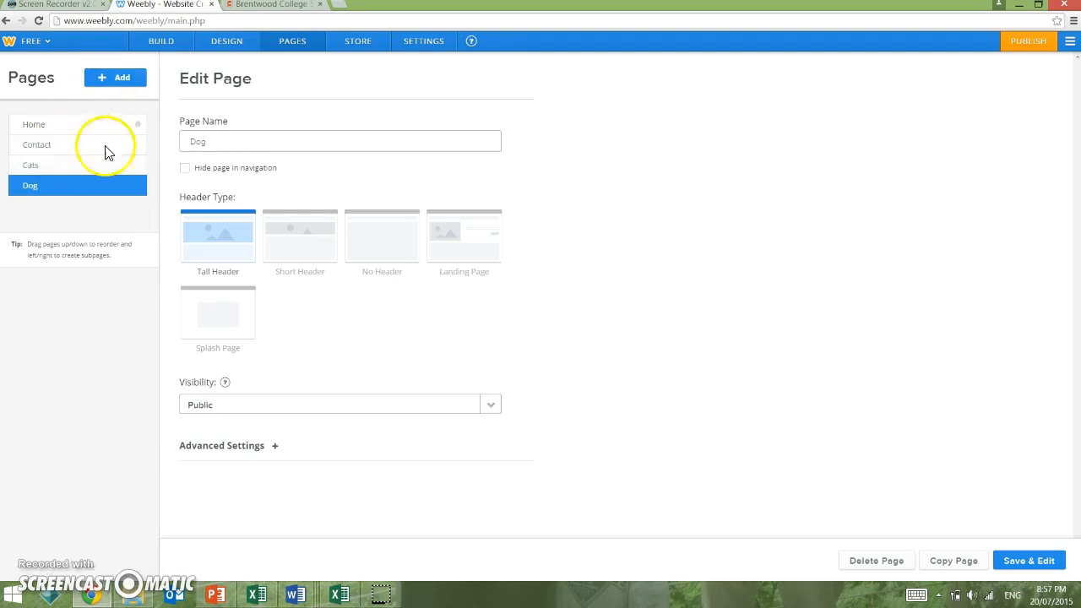
click(999, 562)
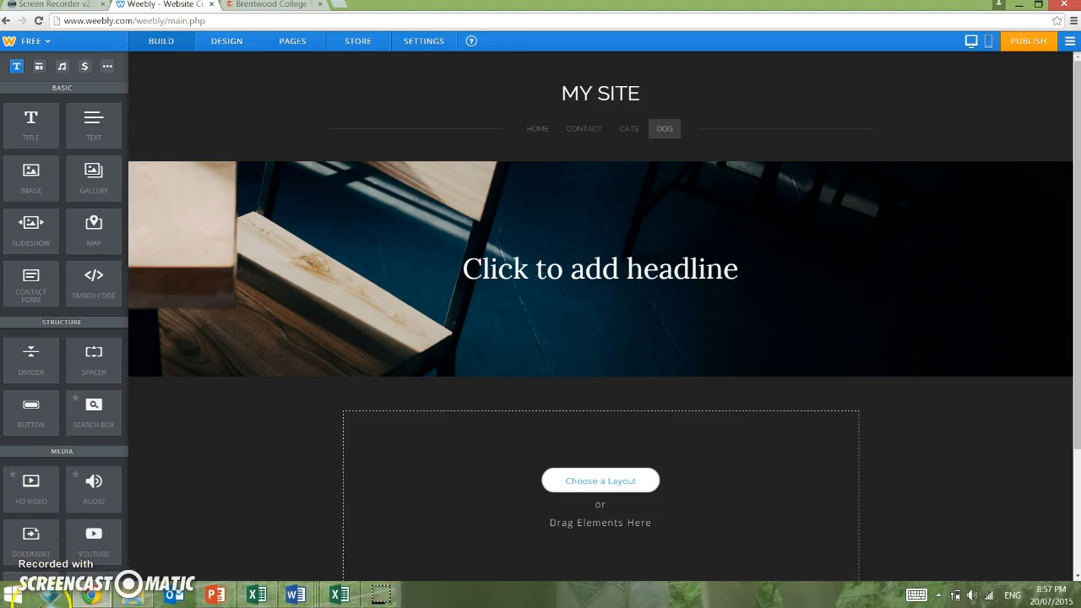
Step: Place a text block reading 'Just because I want to' under the Dog header, with an image block beneath
click(29, 591)
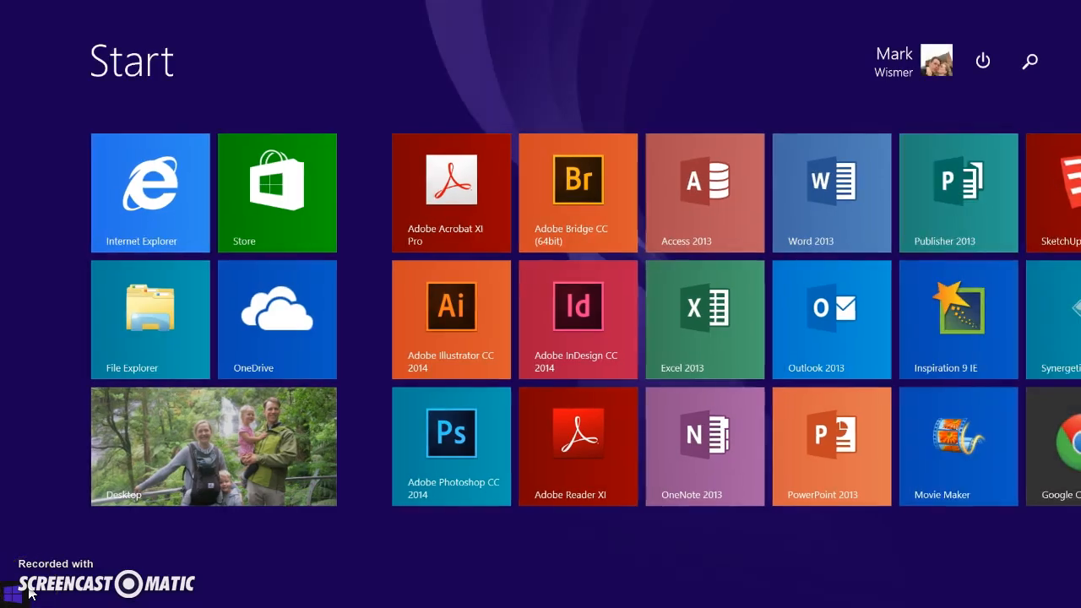
click(29, 593)
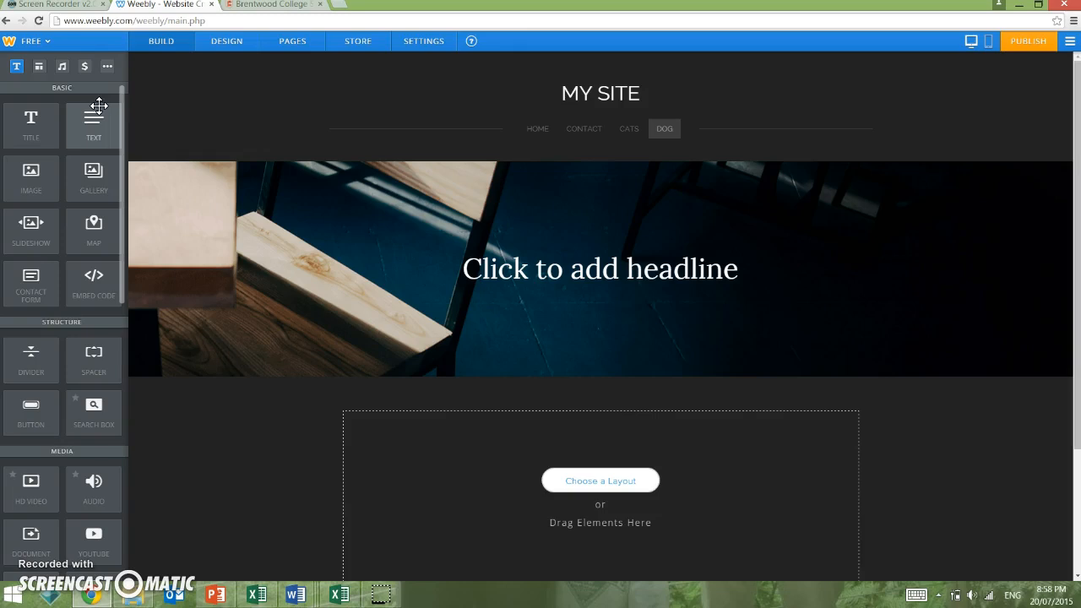
drag(99, 105, 60, 157)
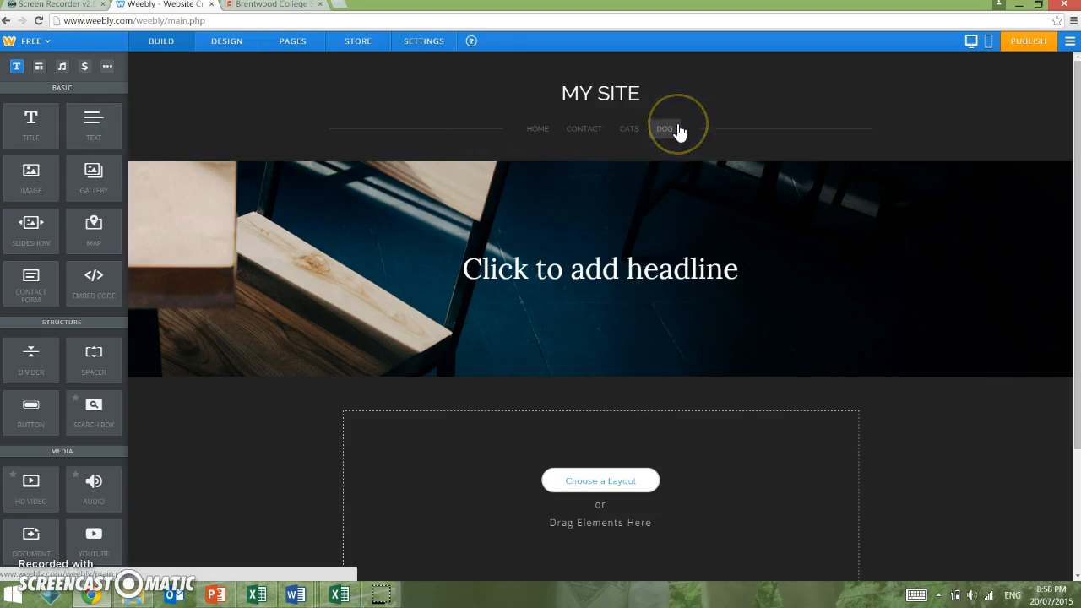
drag(86, 121, 444, 475)
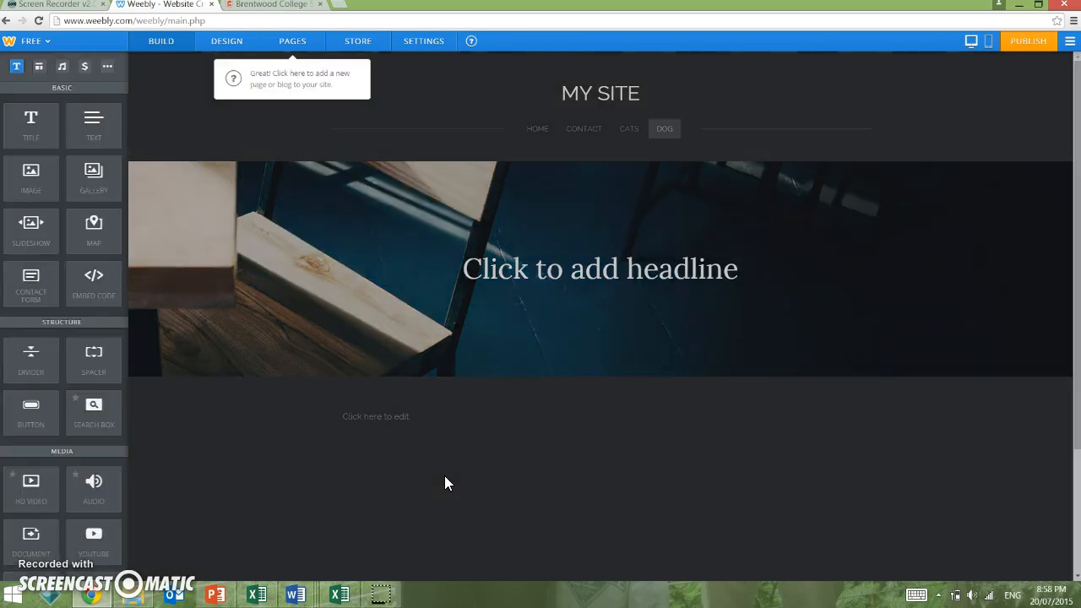
click(386, 415)
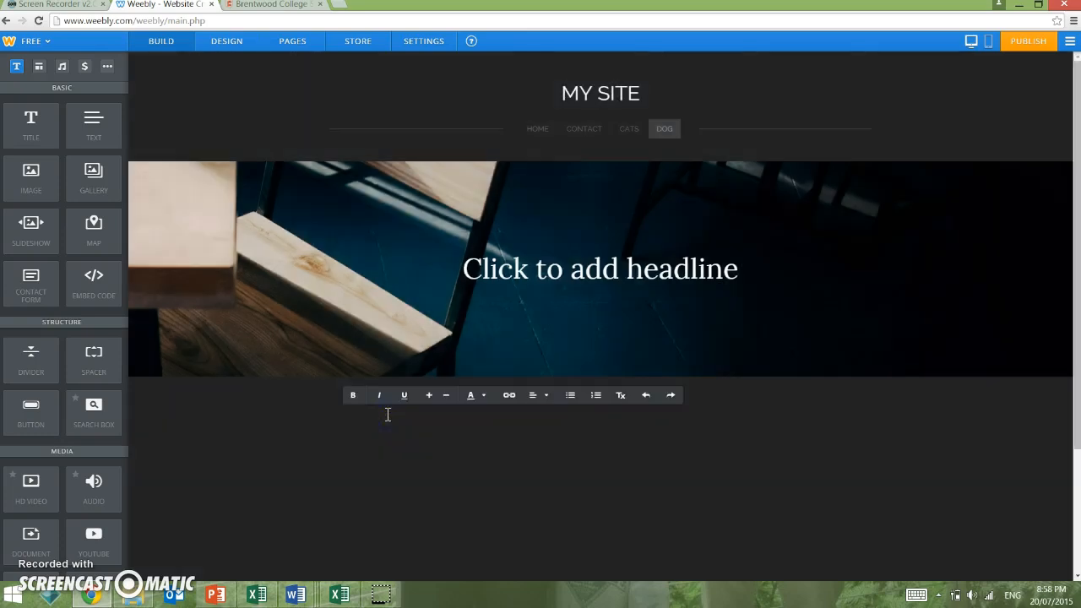
text(Just because Iwan to)
key(BackSpace)
key(BackSpace)
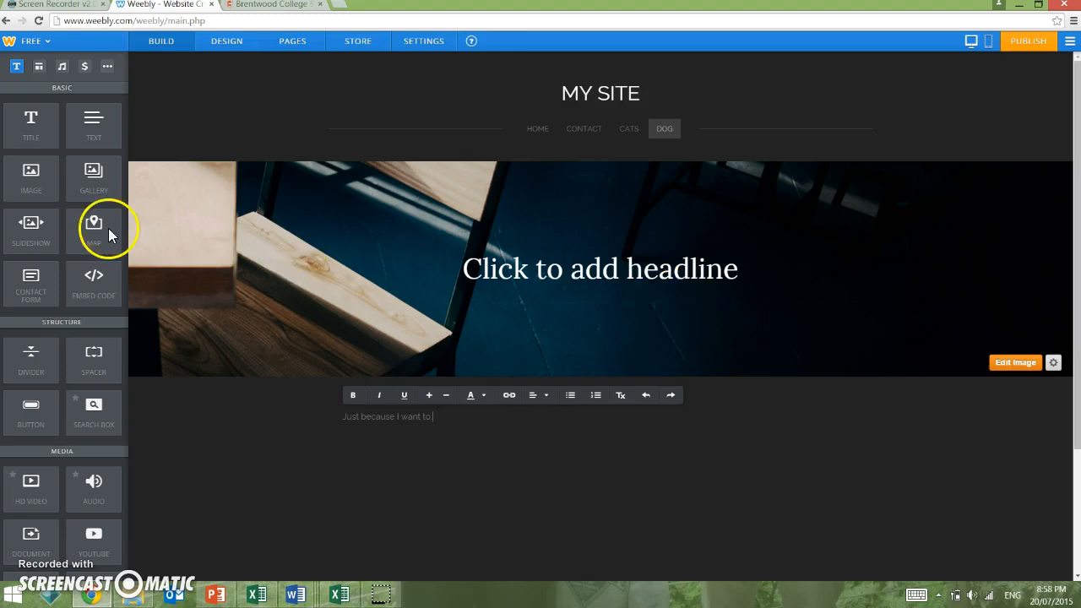
drag(39, 176, 454, 501)
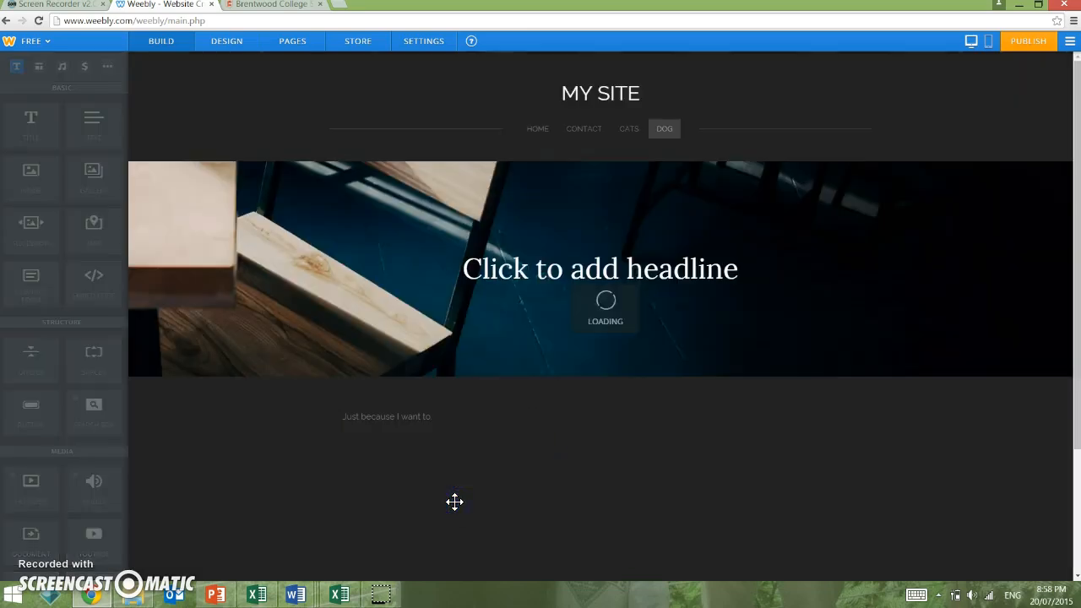
Step: Upload the first photo from Pictures > Ballarat Photos into the image block, then scroll back up
click(569, 464)
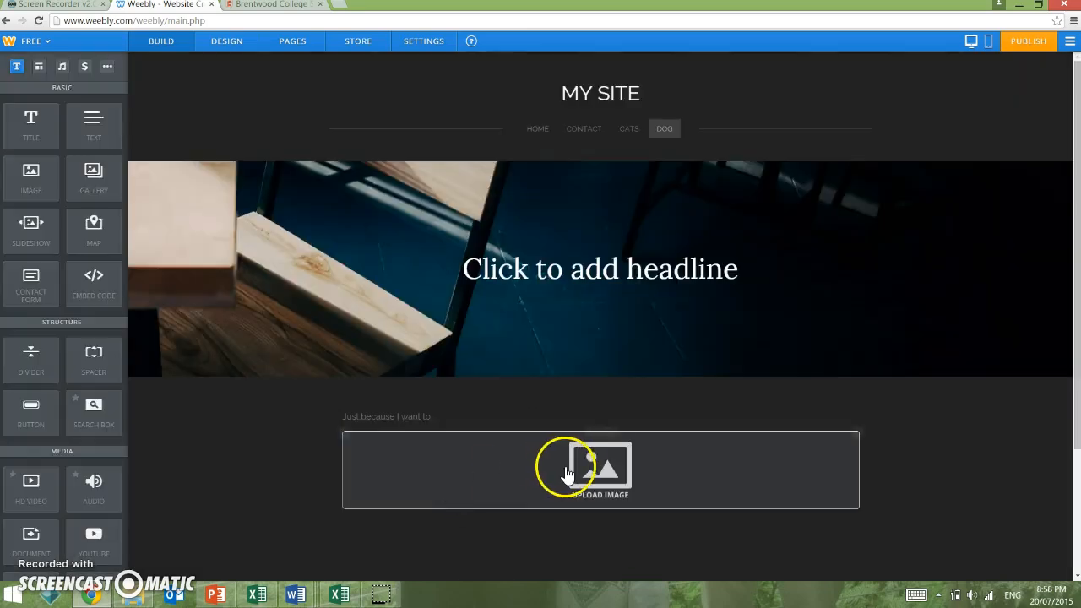
click(569, 469)
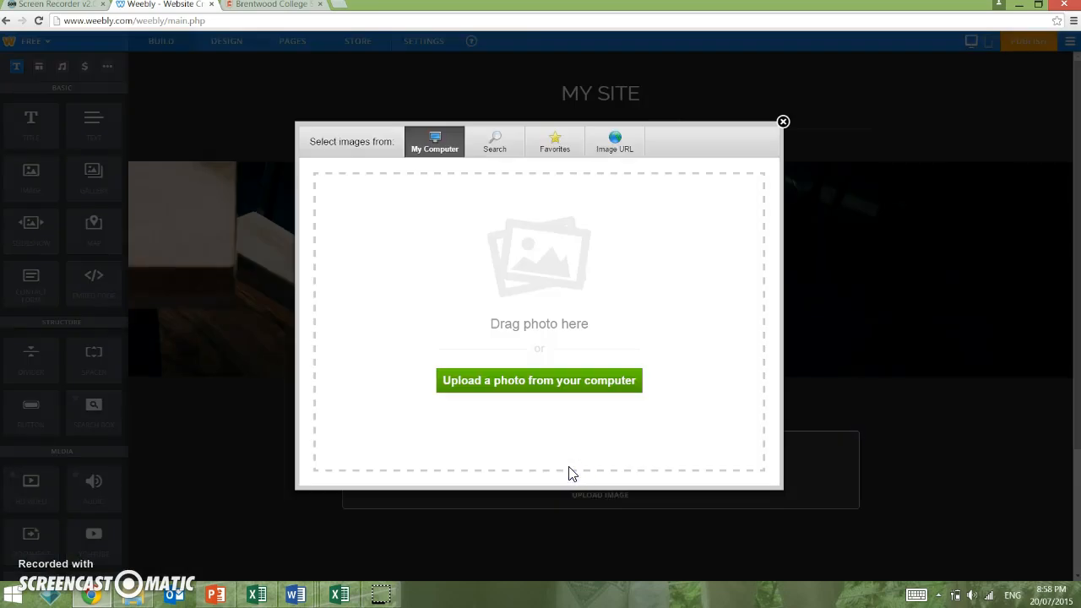
click(520, 385)
click(535, 375)
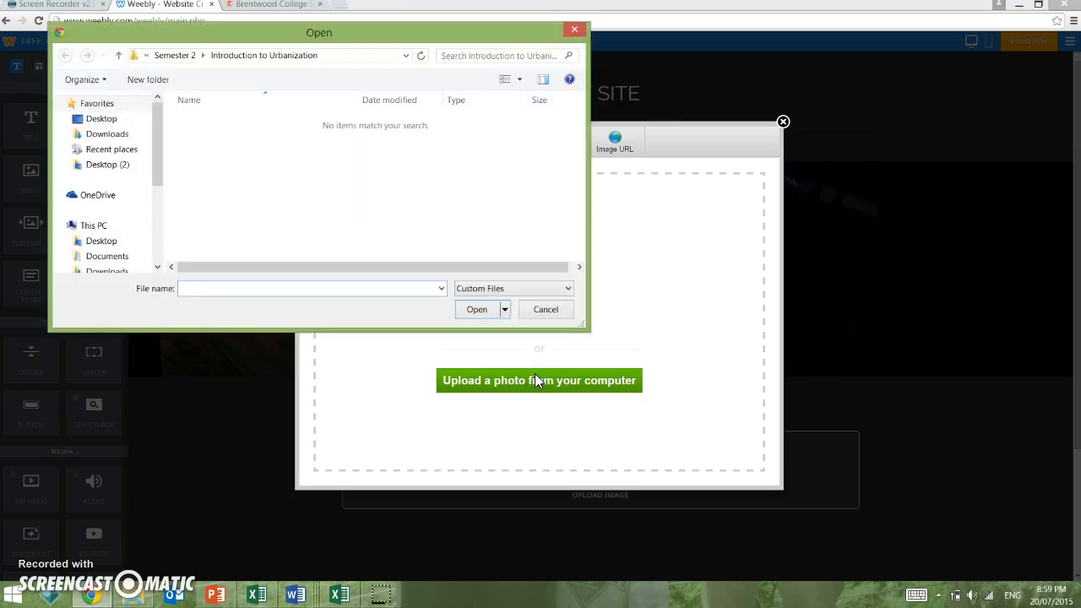
drag(157, 152, 165, 189)
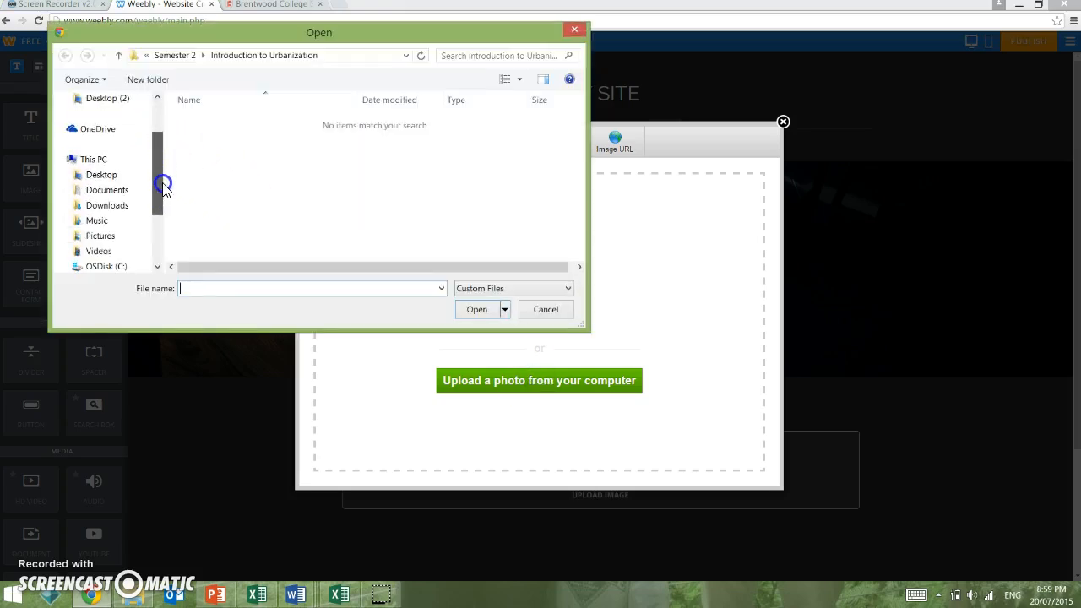
click(114, 236)
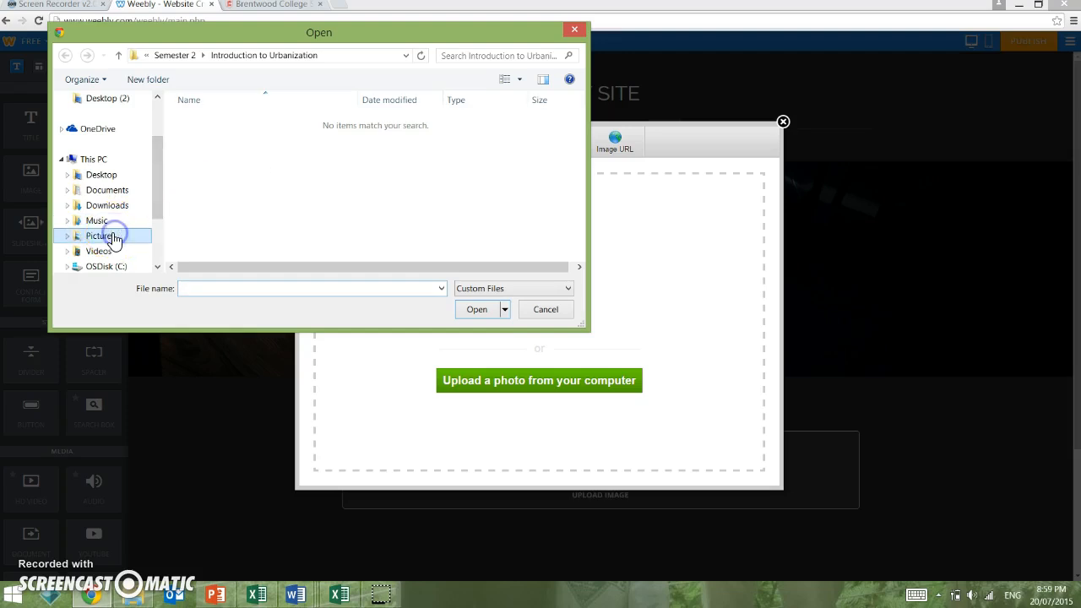
double_click(212, 136)
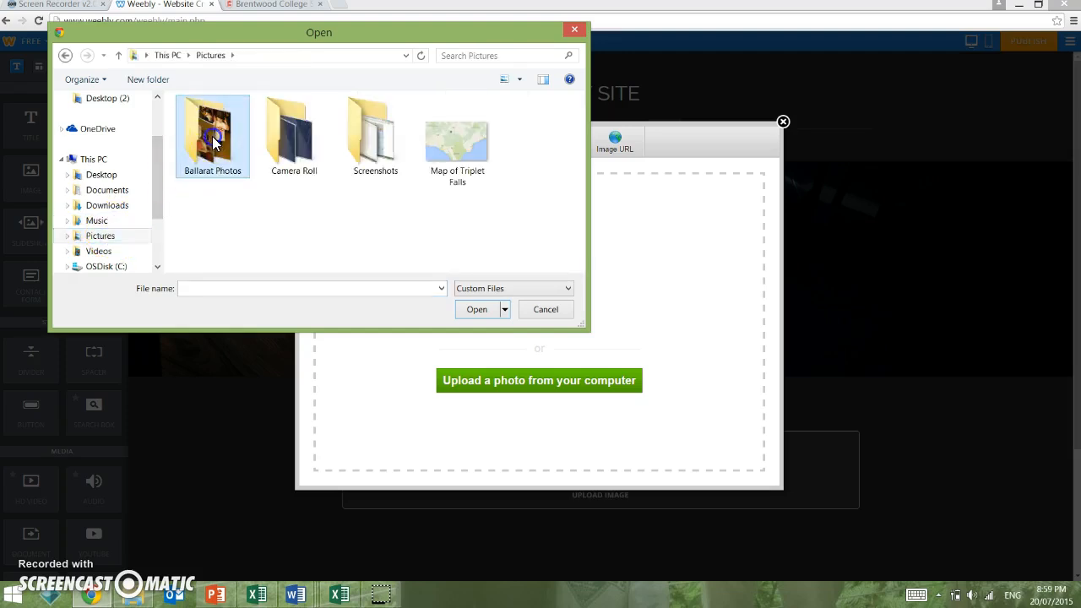
click(220, 148)
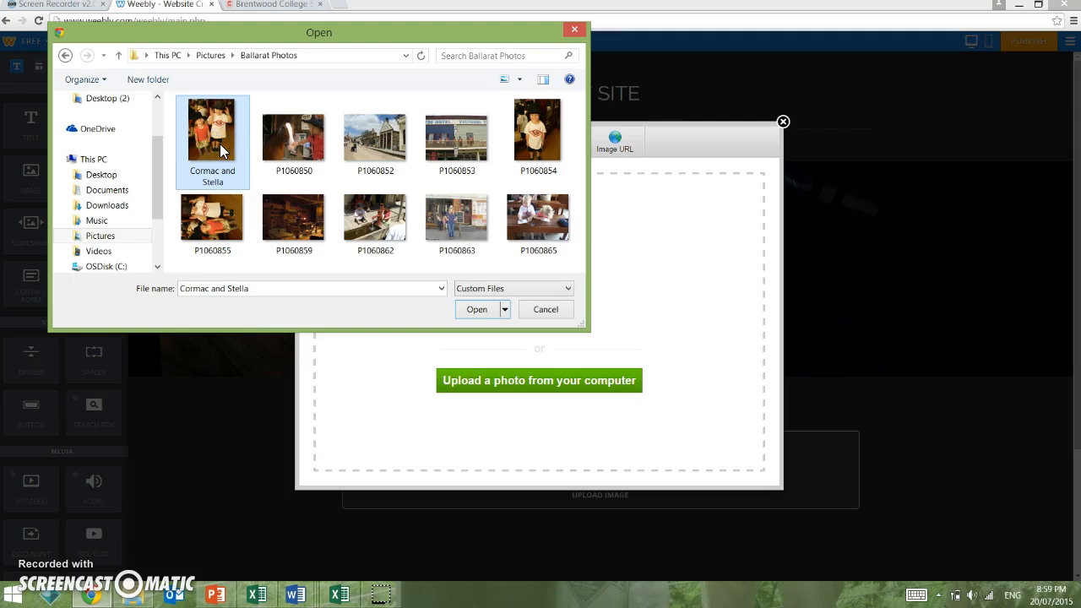
click(479, 309)
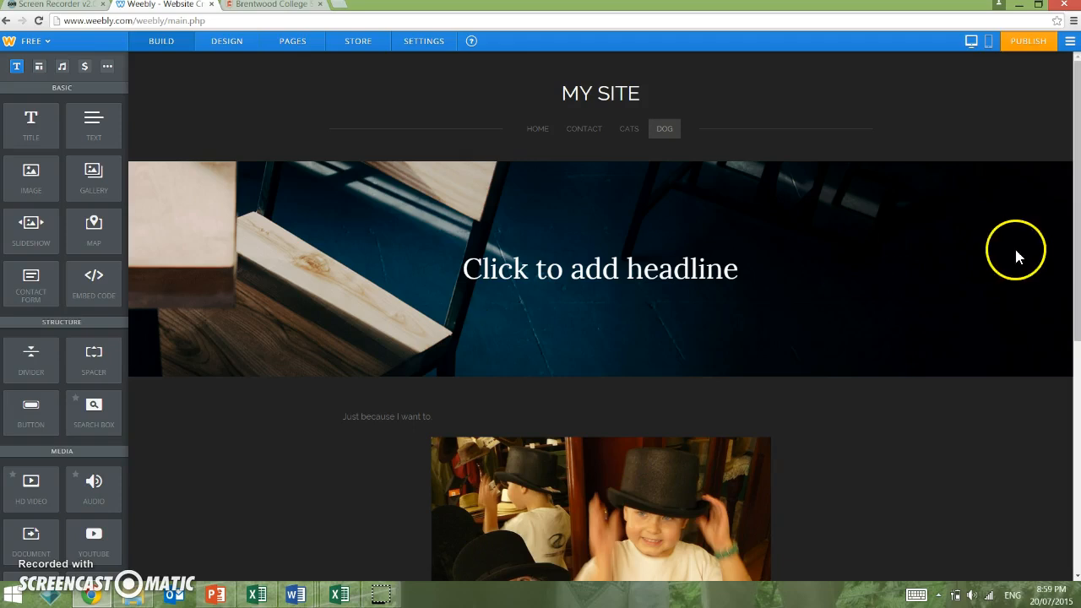
drag(1079, 211, 1078, 310)
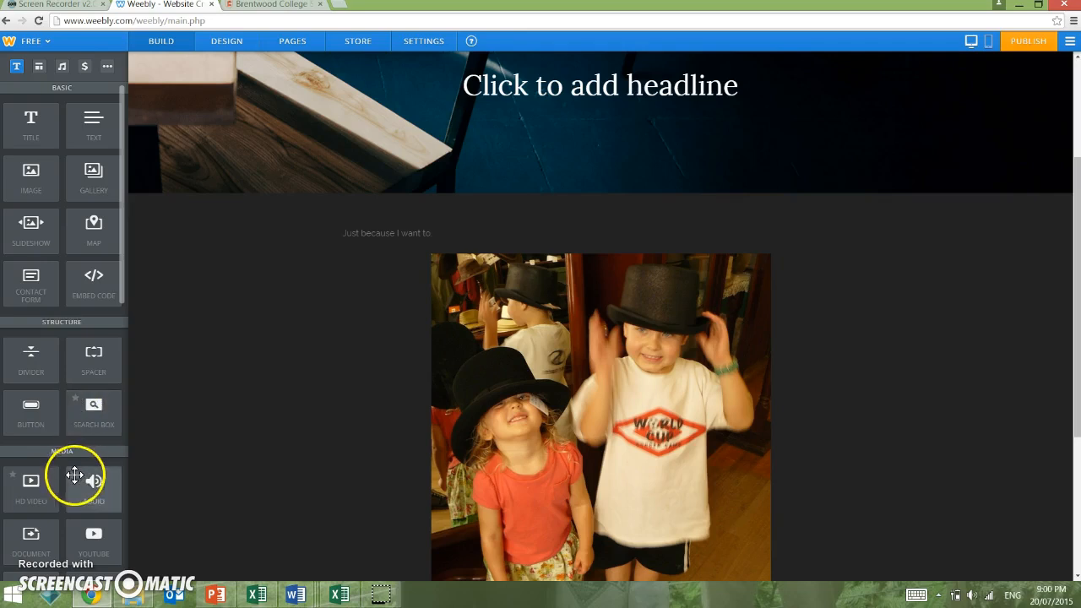
drag(121, 197, 124, 287)
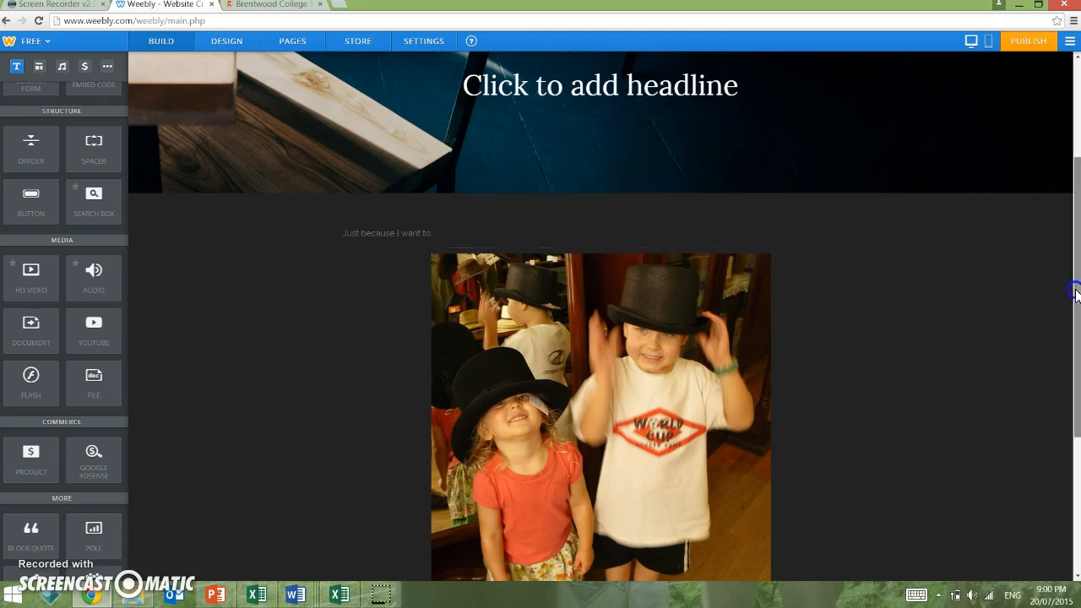
scroll(1071, 295, up, 2)
Step: Replace the MY SITE title with URBANIZATION SITE
click(597, 100)
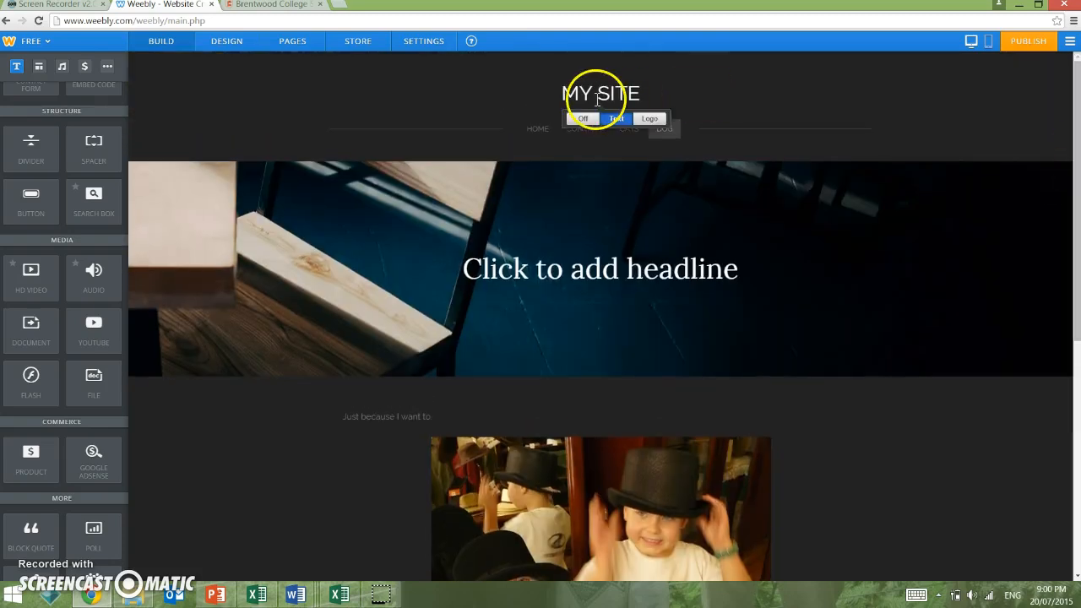
click(639, 94)
drag(639, 94, 564, 94)
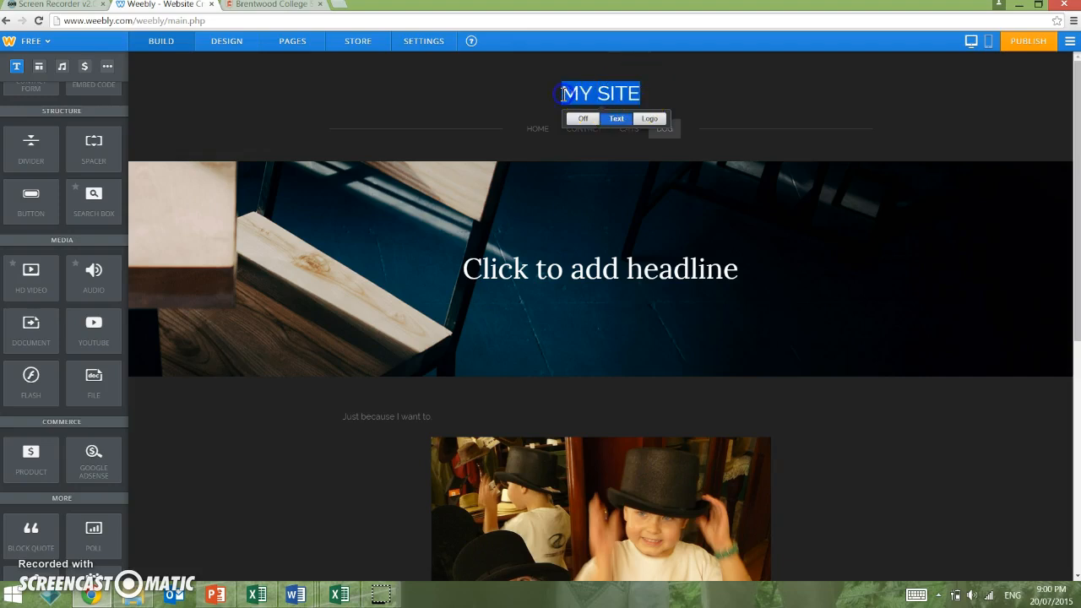
text(U)
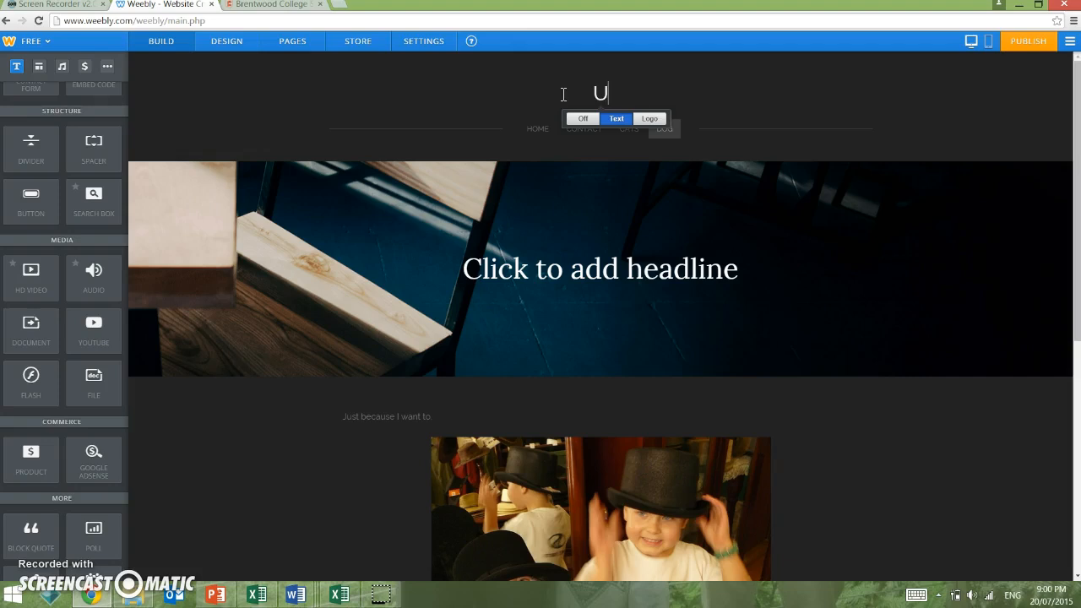
text(RBANIZATION SITE)
Step: Set the banner headline to 'Cities In the Future'
click(637, 249)
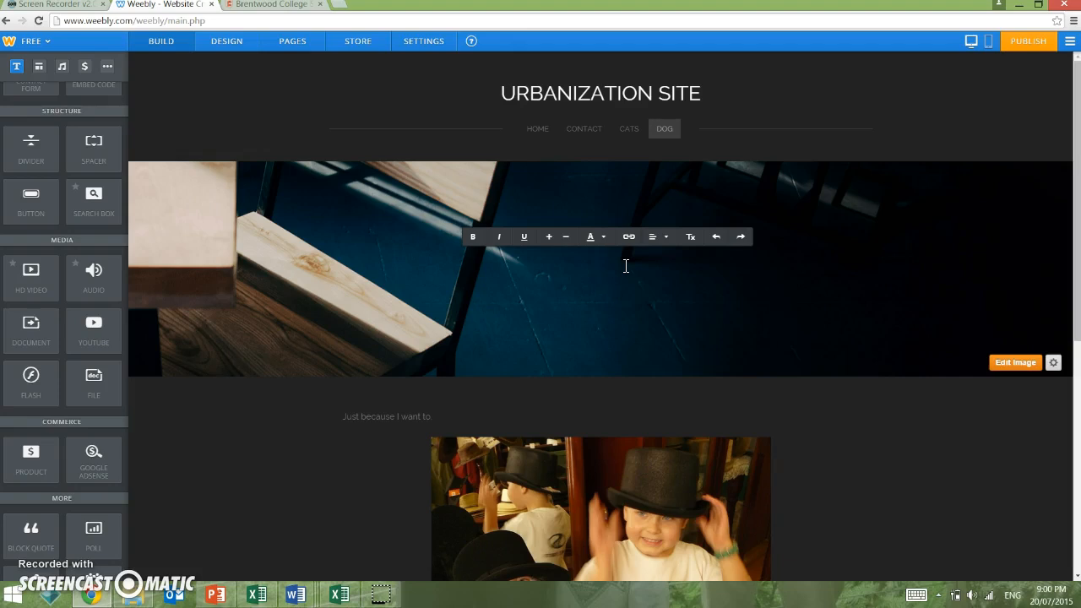
text(Cities In the Future)
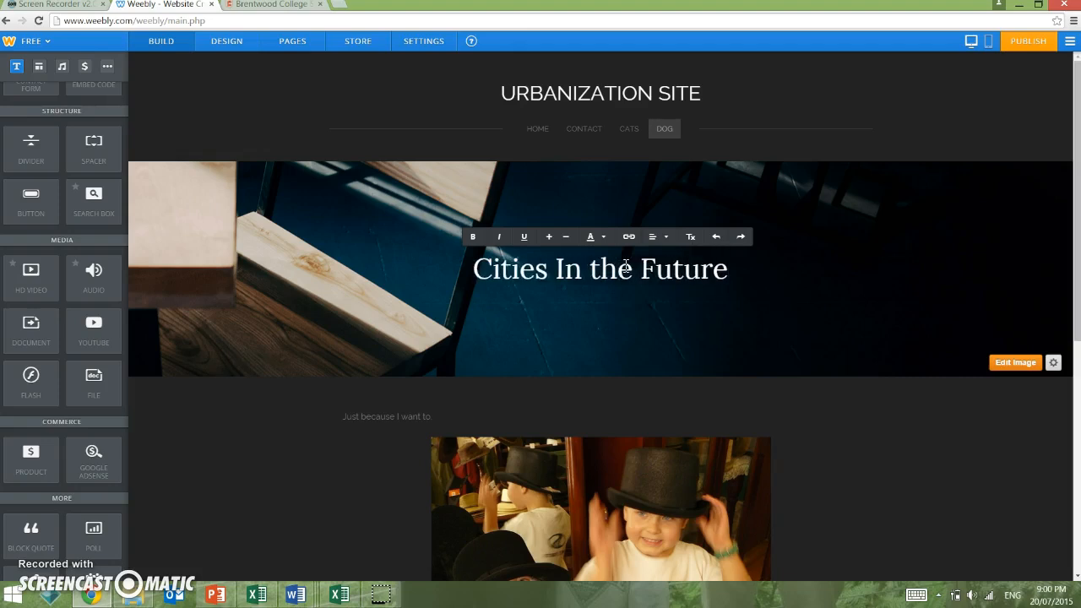
click(809, 193)
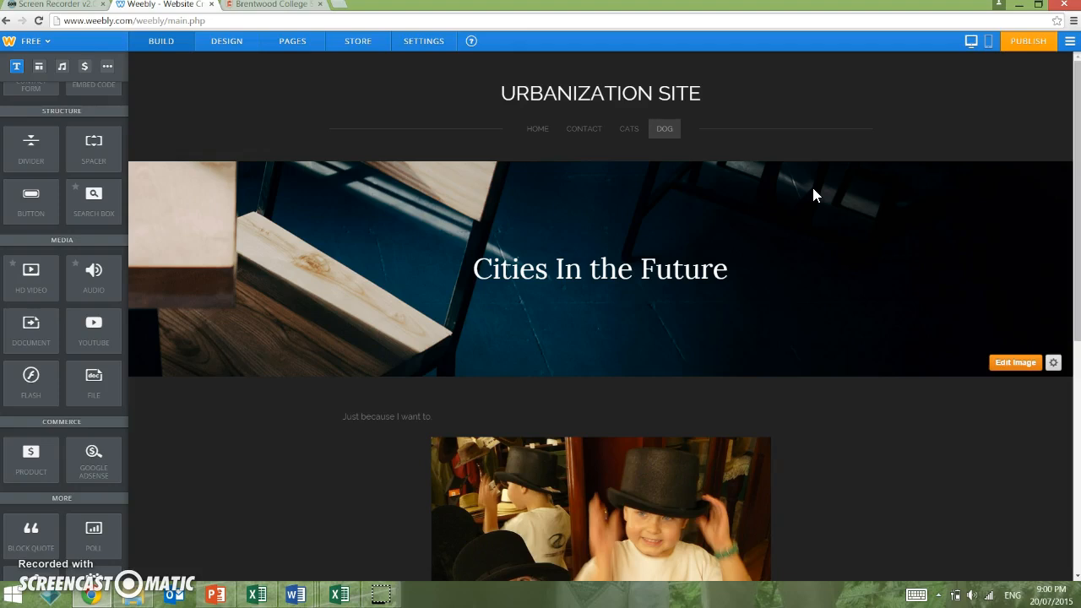
Step: Publish the site on the free Weebly.com subdomain, passing the verification and closing the confirmation
click(1023, 47)
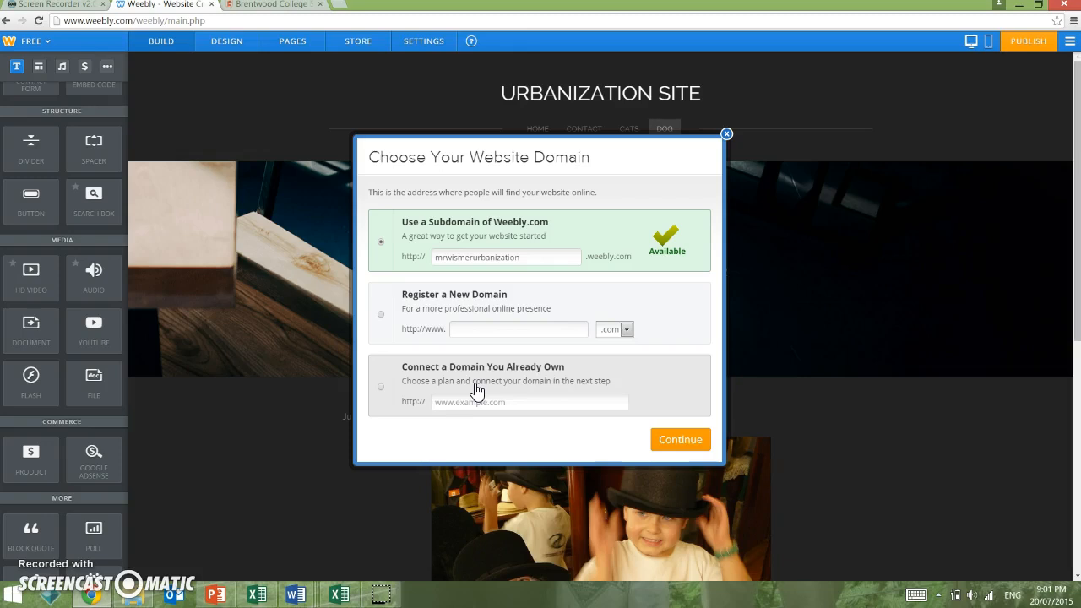
click(510, 224)
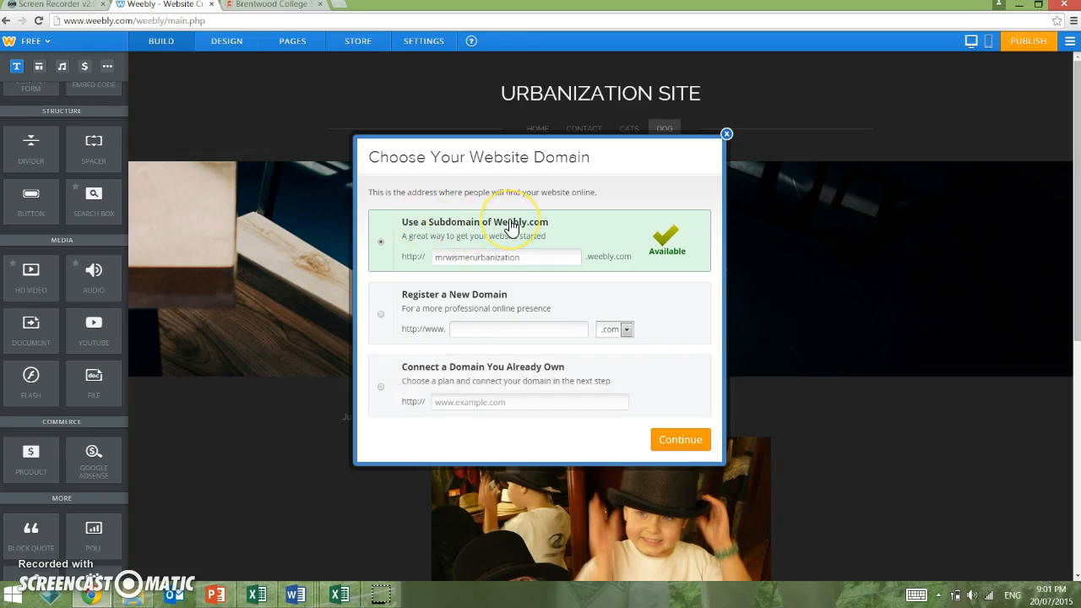
click(558, 229)
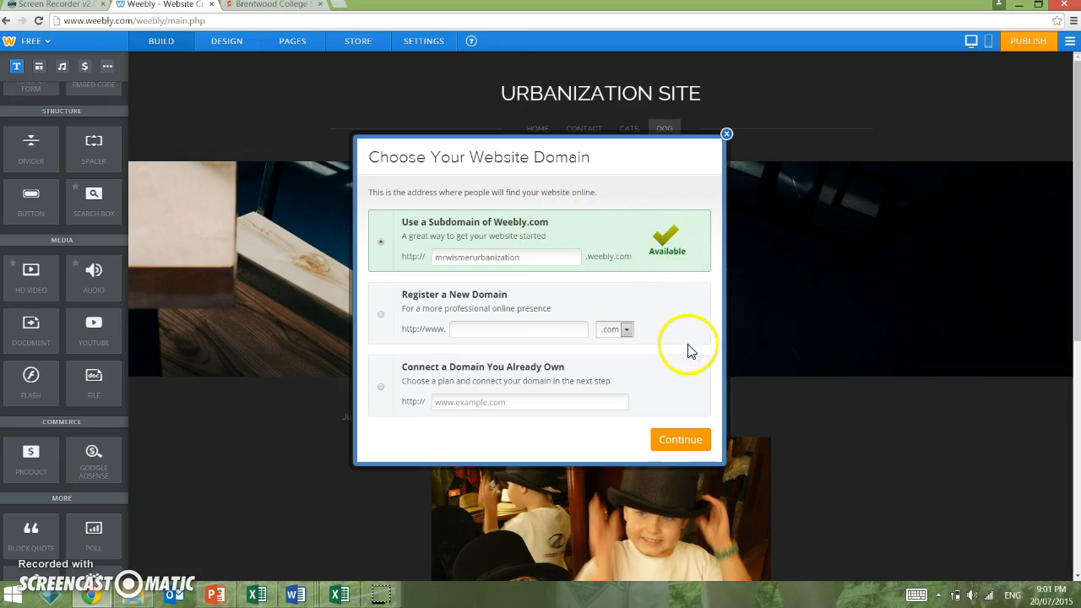
click(677, 439)
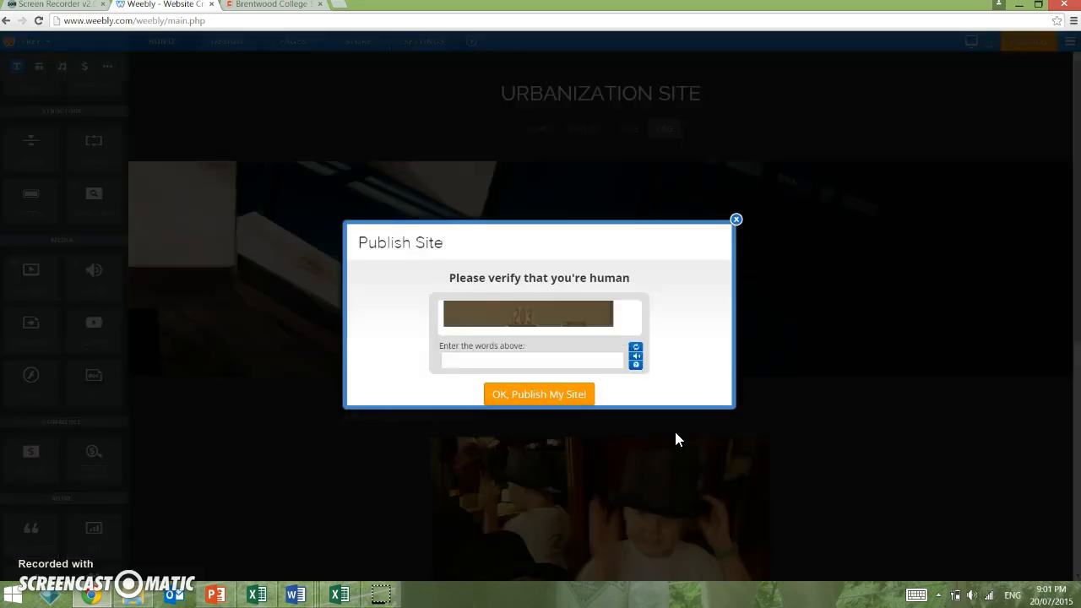
click(514, 363)
text(2)
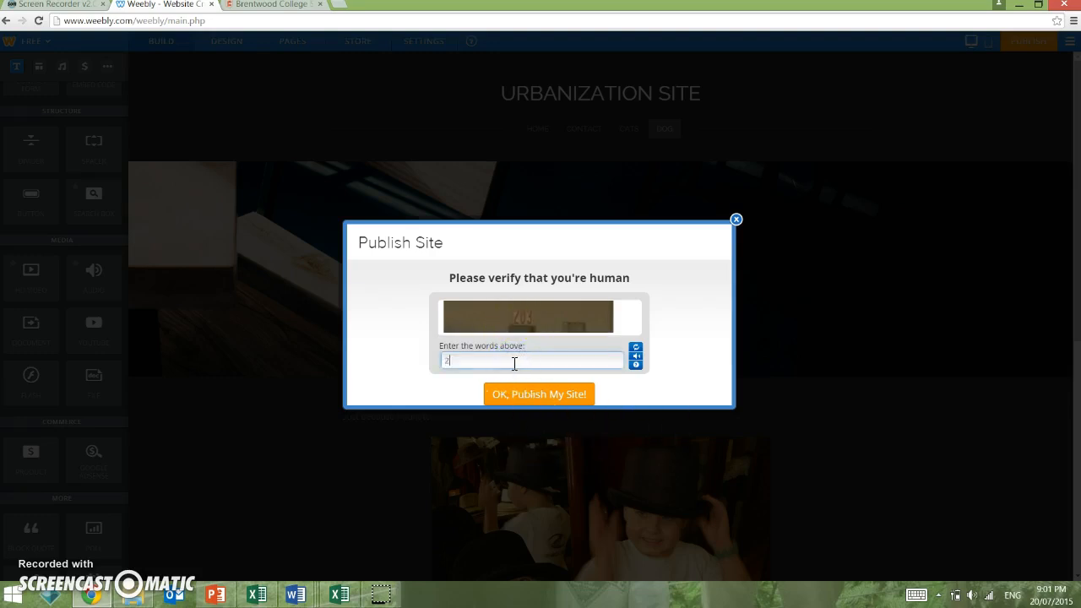
click(516, 395)
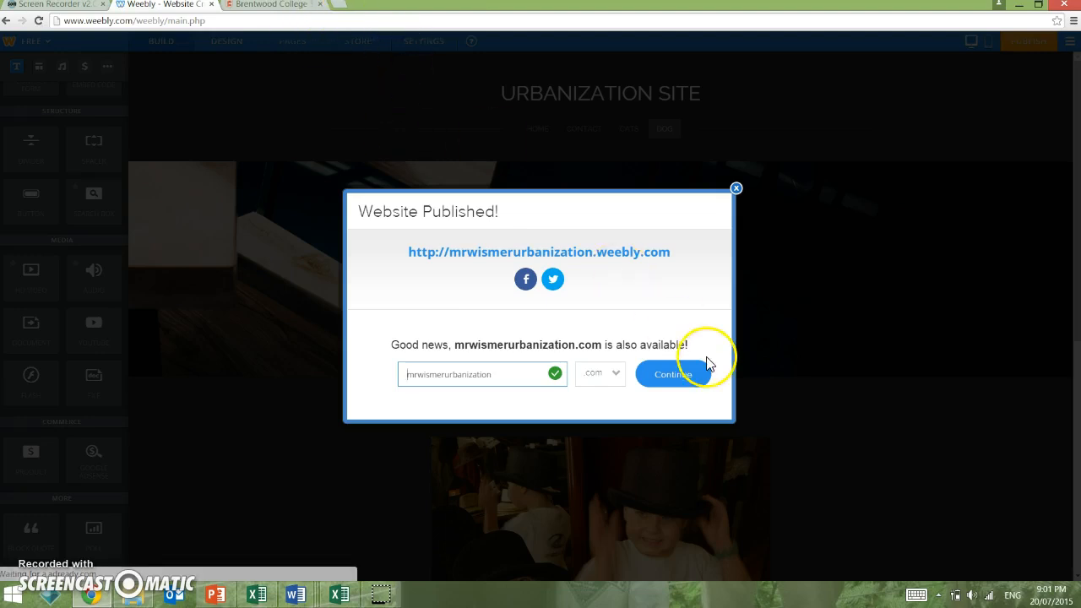
click(736, 190)
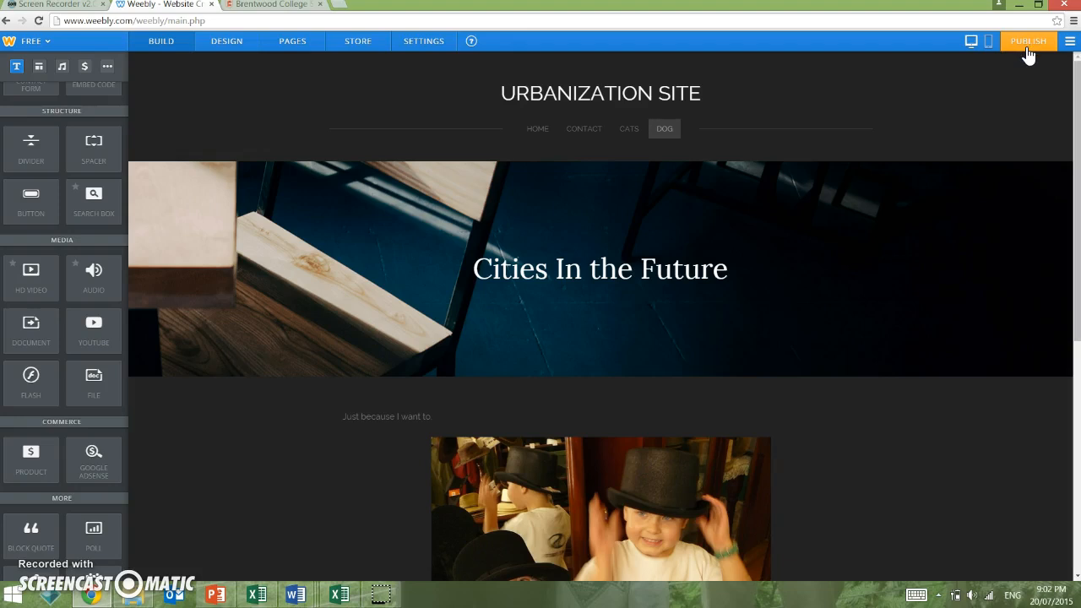
Step: Choose the city skyline photo as the new header background image
click(981, 83)
mouse_move(856, 300)
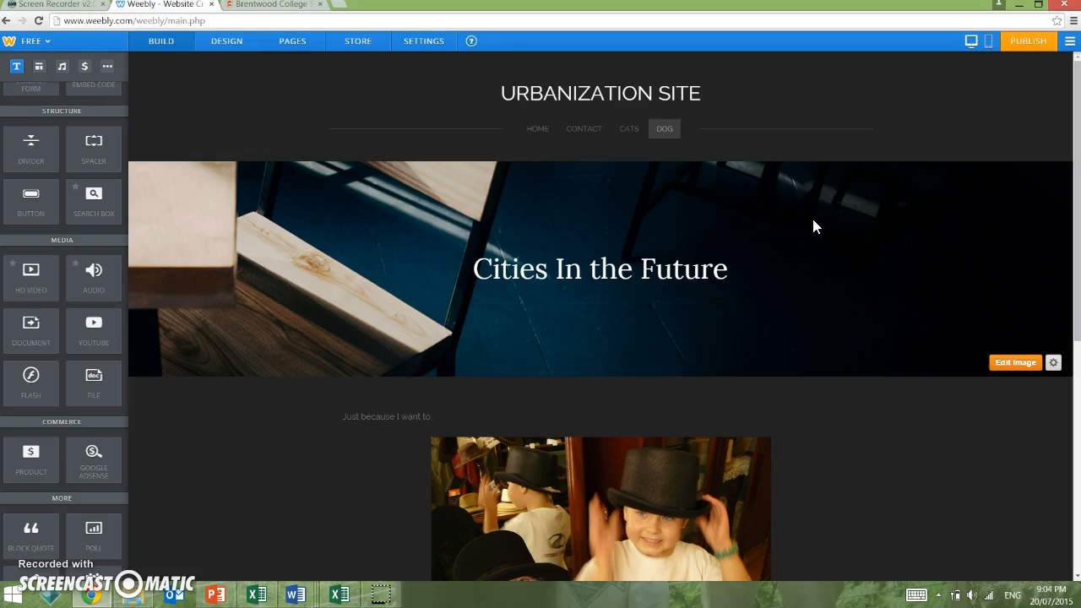
click(1015, 362)
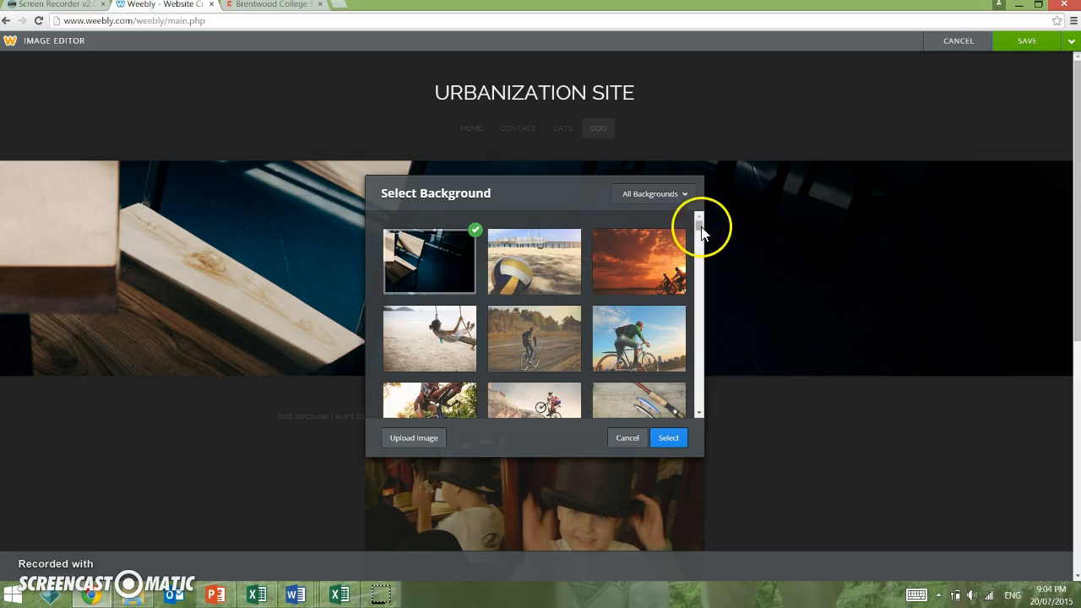
click(701, 416)
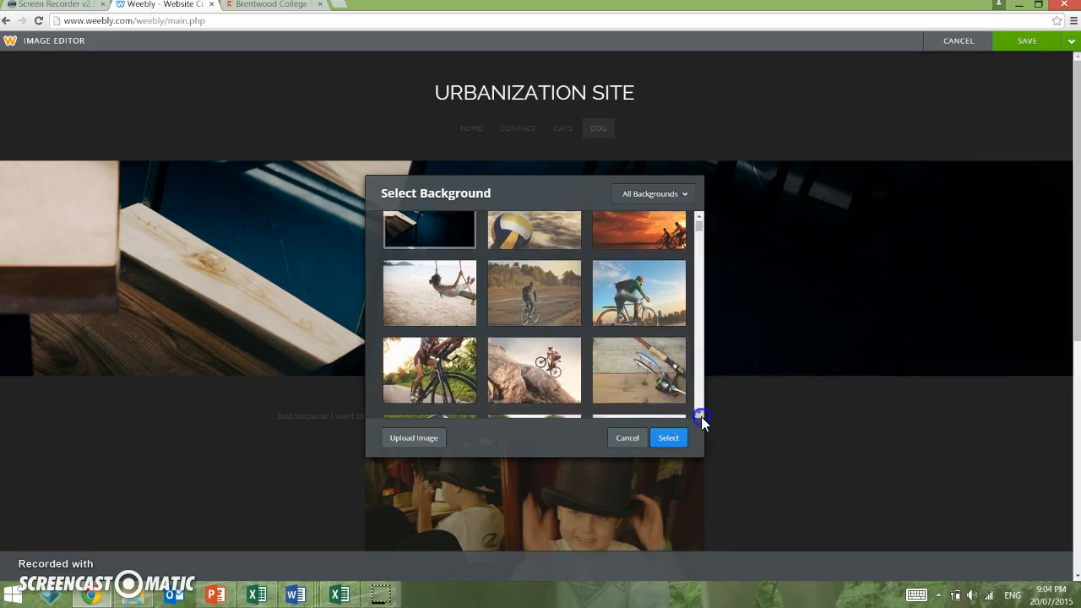
click(701, 417)
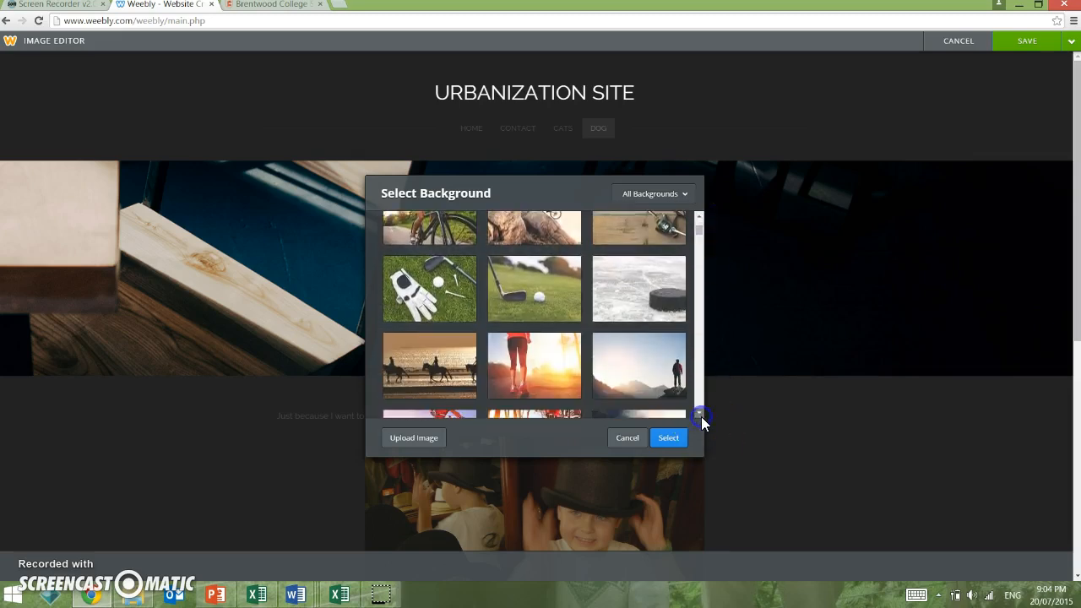
click(700, 416)
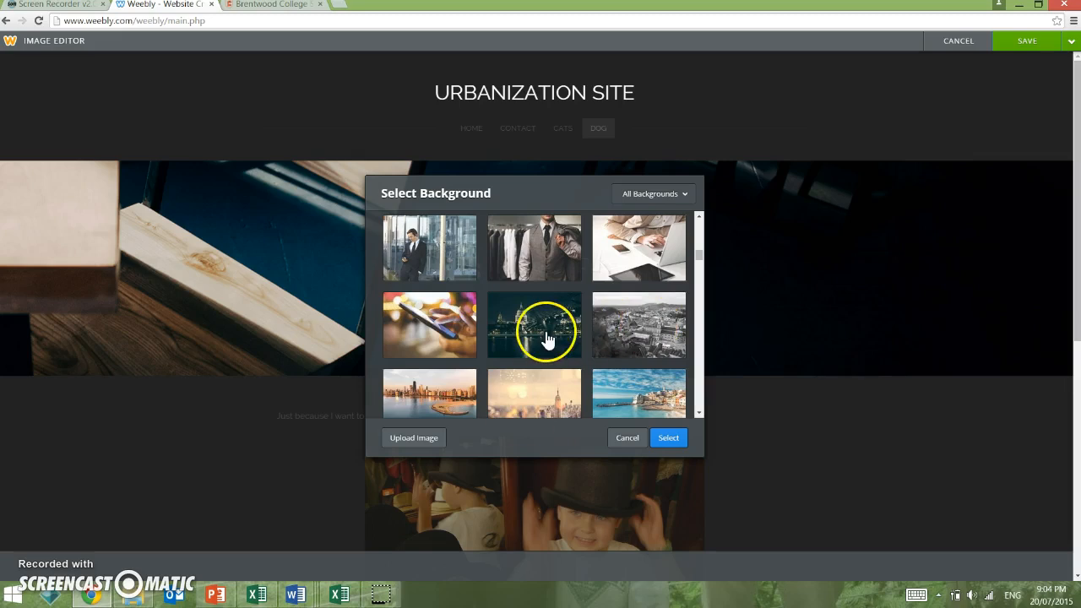
click(430, 394)
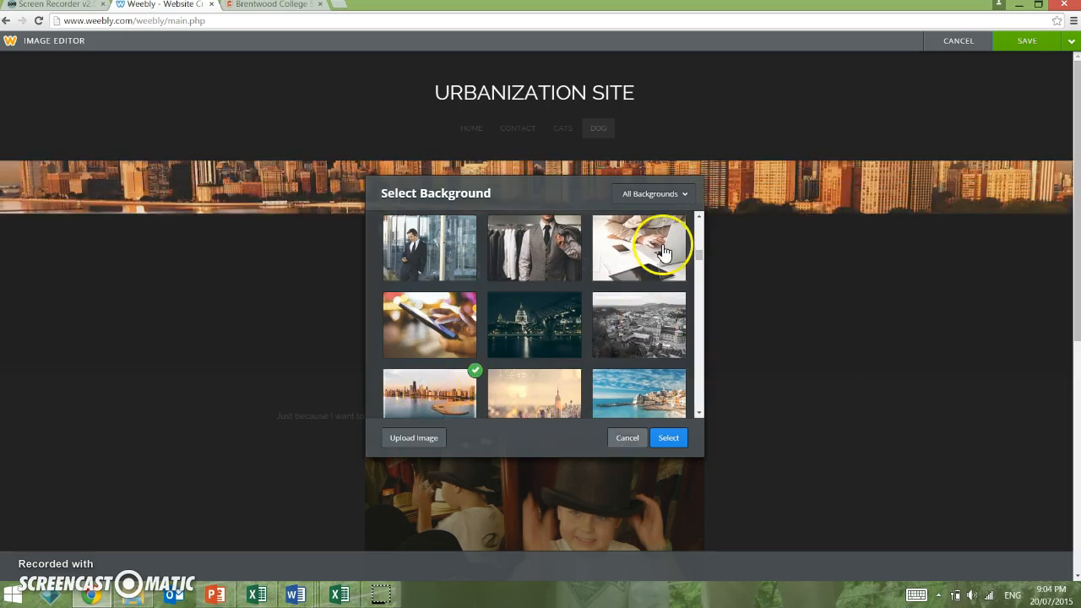
click(673, 437)
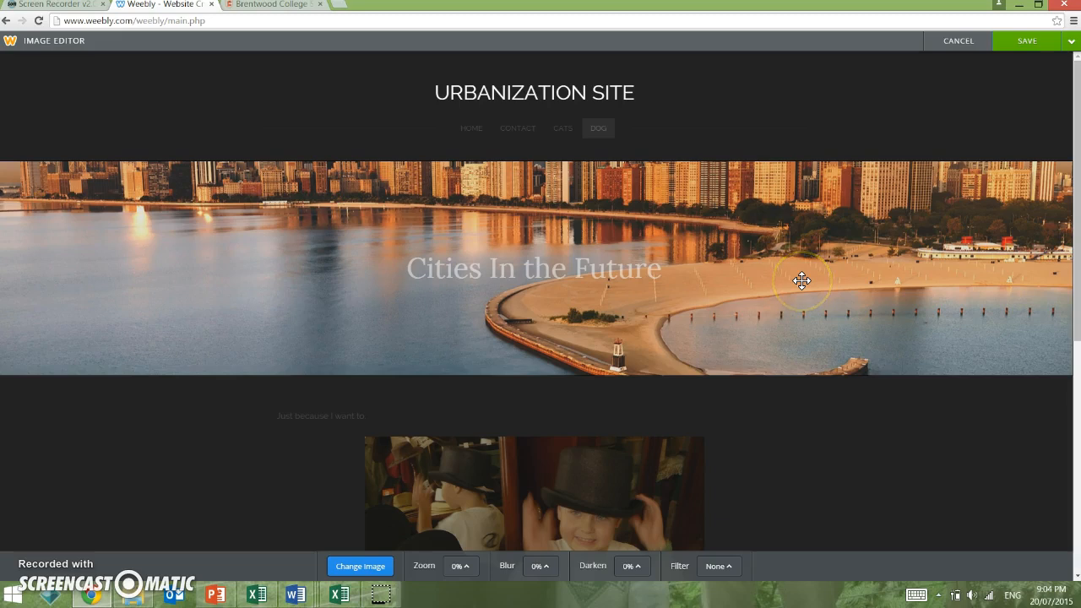
Step: Drag the skyline photo so the towers show, then save the header to all pages
drag(801, 280, 822, 386)
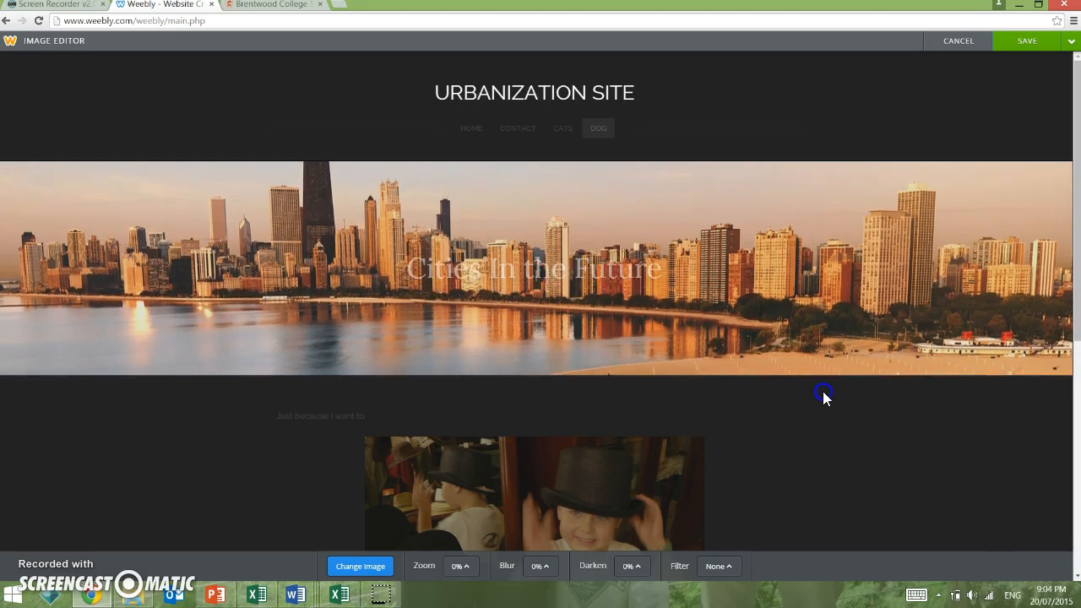
drag(790, 259, 796, 313)
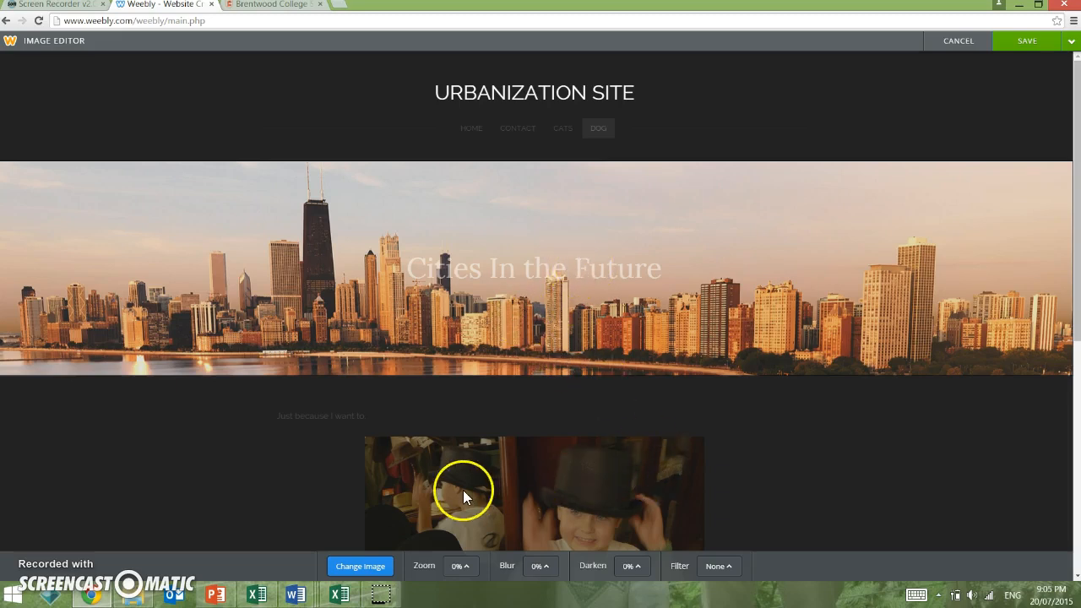
click(364, 566)
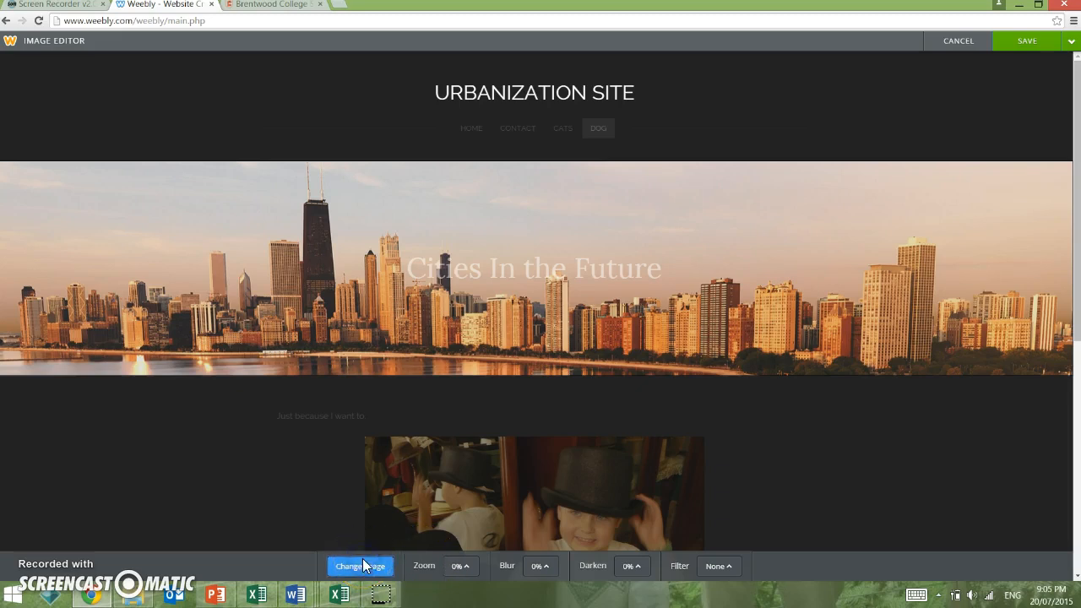
click(676, 438)
mouse_move(1028, 42)
click(1005, 69)
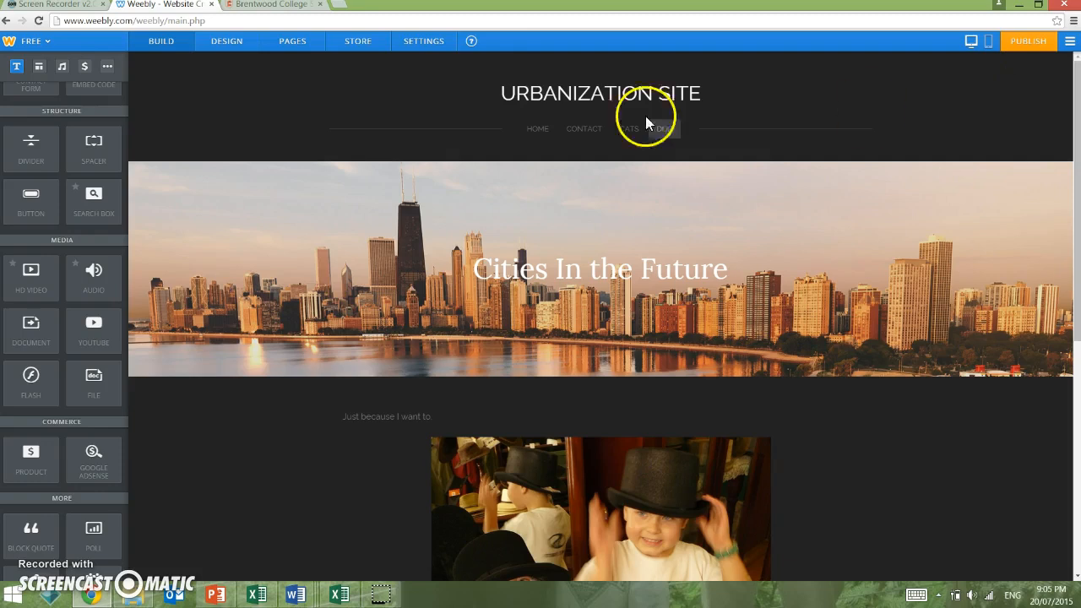
Step: Go to the HOME page, which shows the skyline banner behind 'Cities In the Future'
click(535, 130)
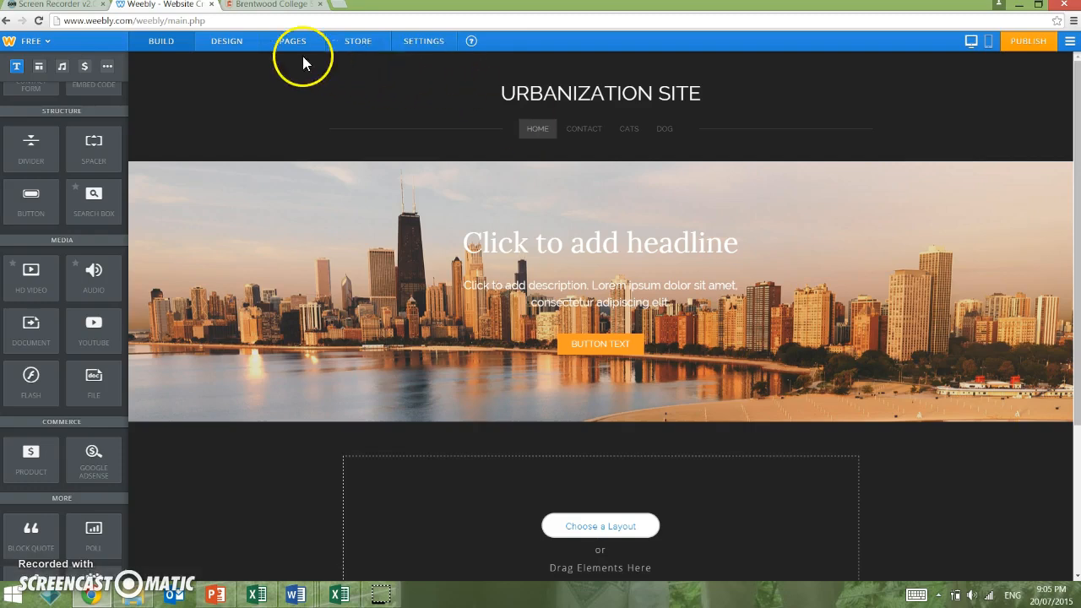
Step: Open the Design theme gallery showing Clean Lines, Paris, Lucent, Cento and Dusk
click(240, 53)
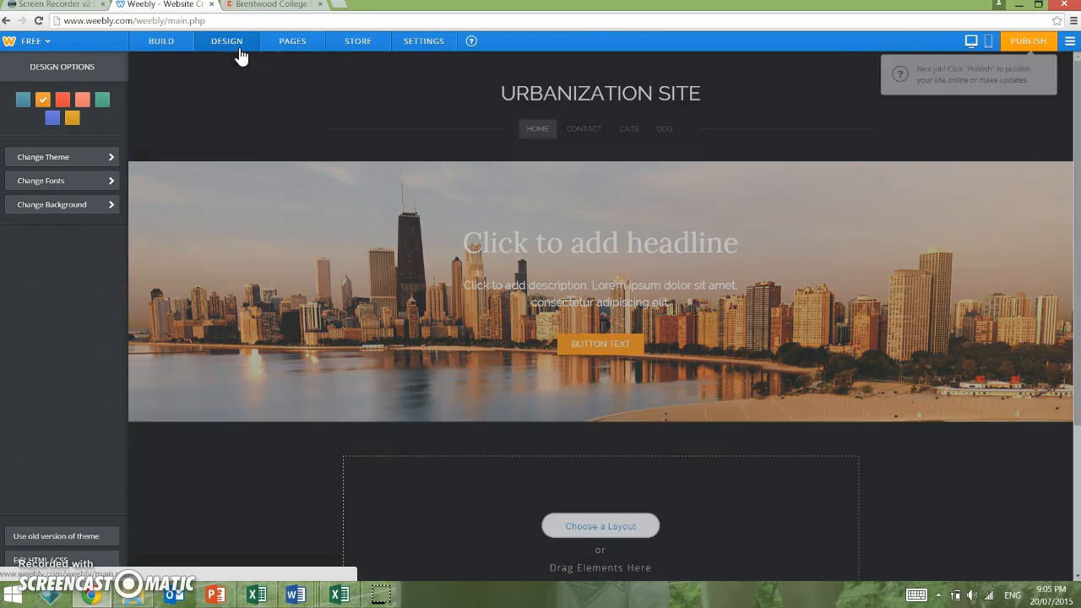
click(35, 160)
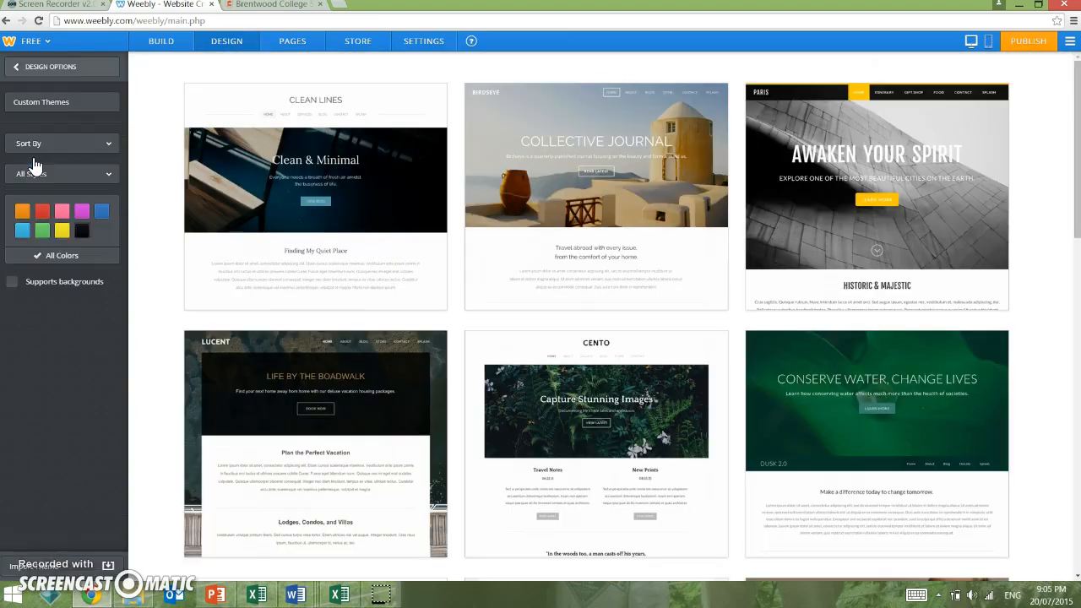